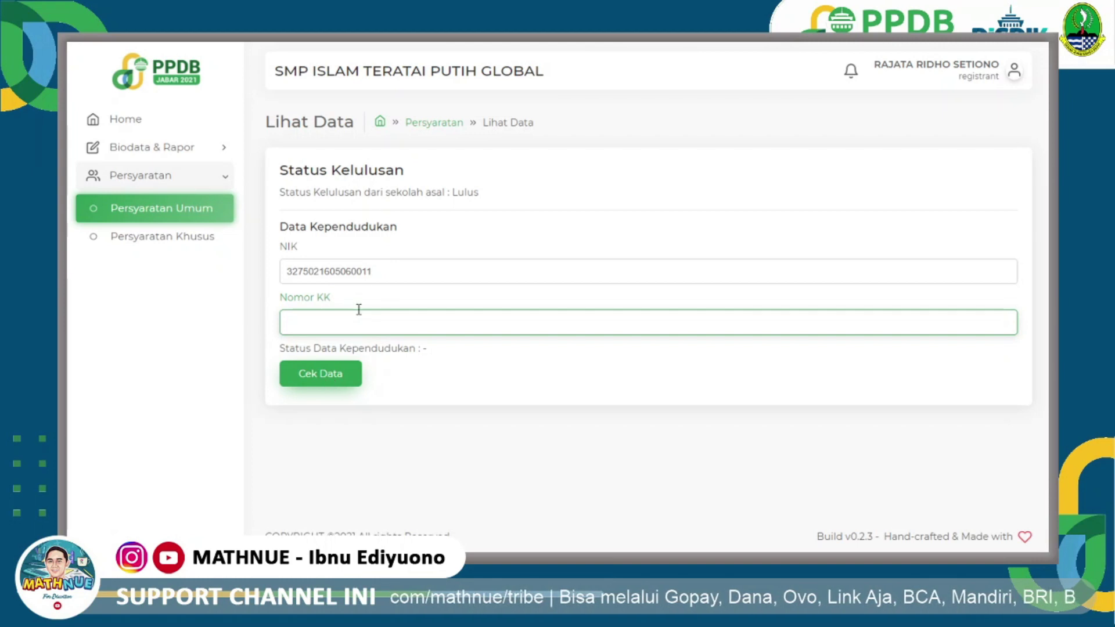
Step: Open the Persyaratan Khusus page and set the registration level to SMA with the ABK registration path
{"action": "left_click", "coordinate": [185, 244]}
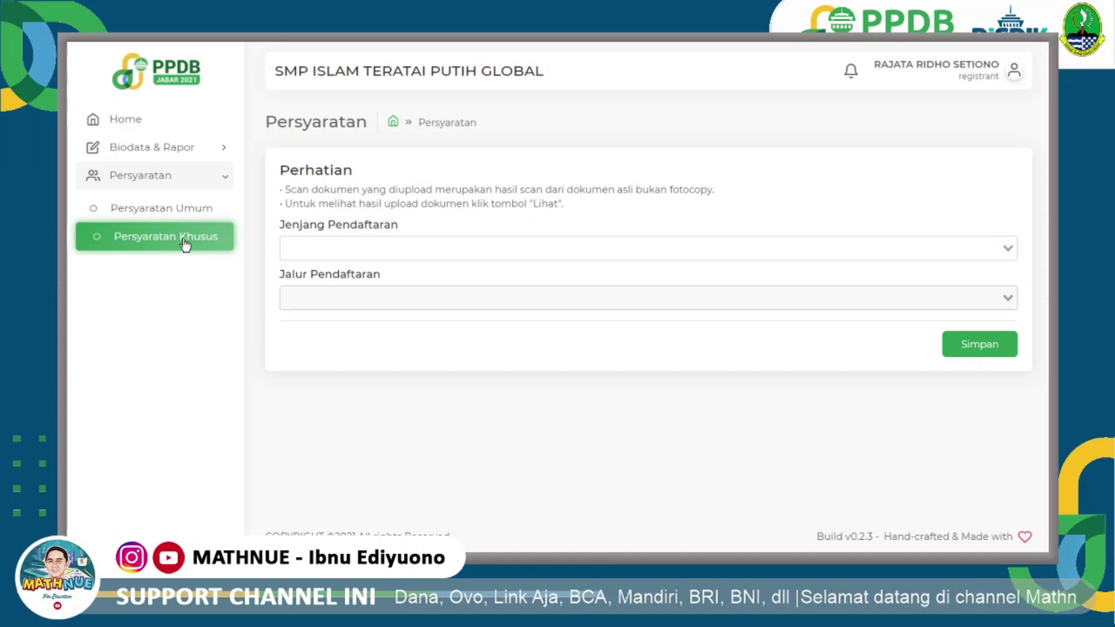
{"action": "left_click", "coordinate": [394, 243]}
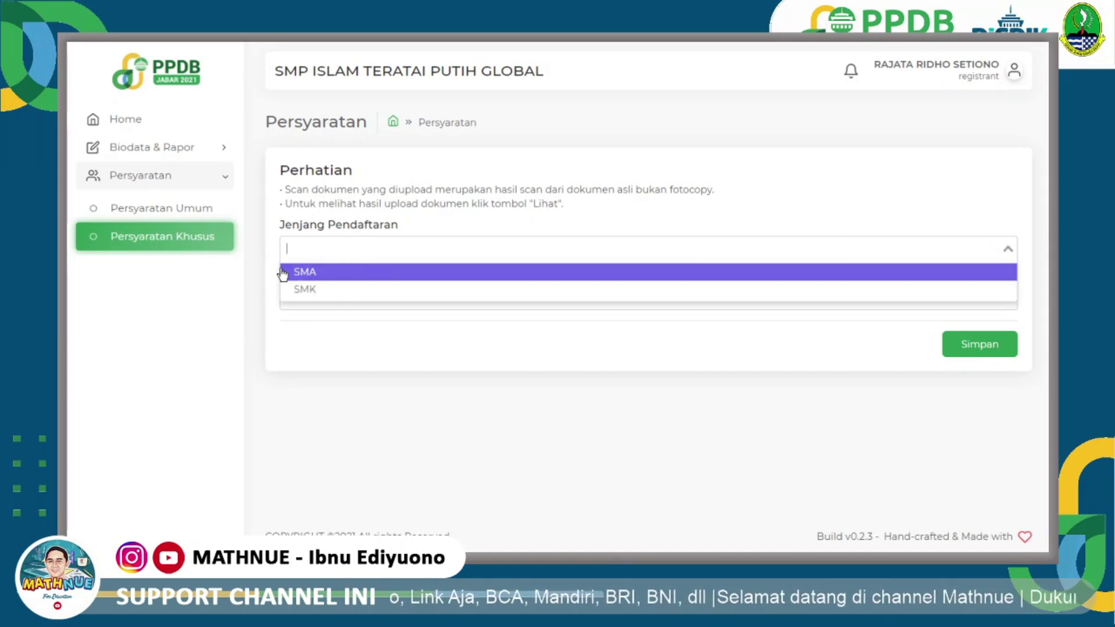
{"action": "left_click", "coordinate": [301, 273]}
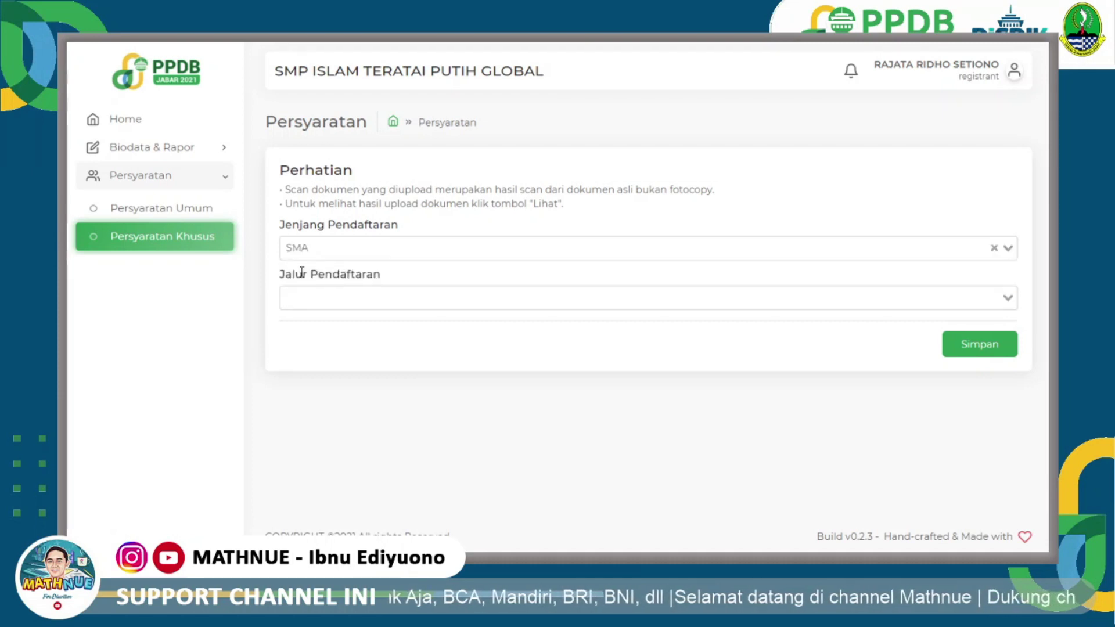
{"action": "left_click", "coordinate": [779, 304]}
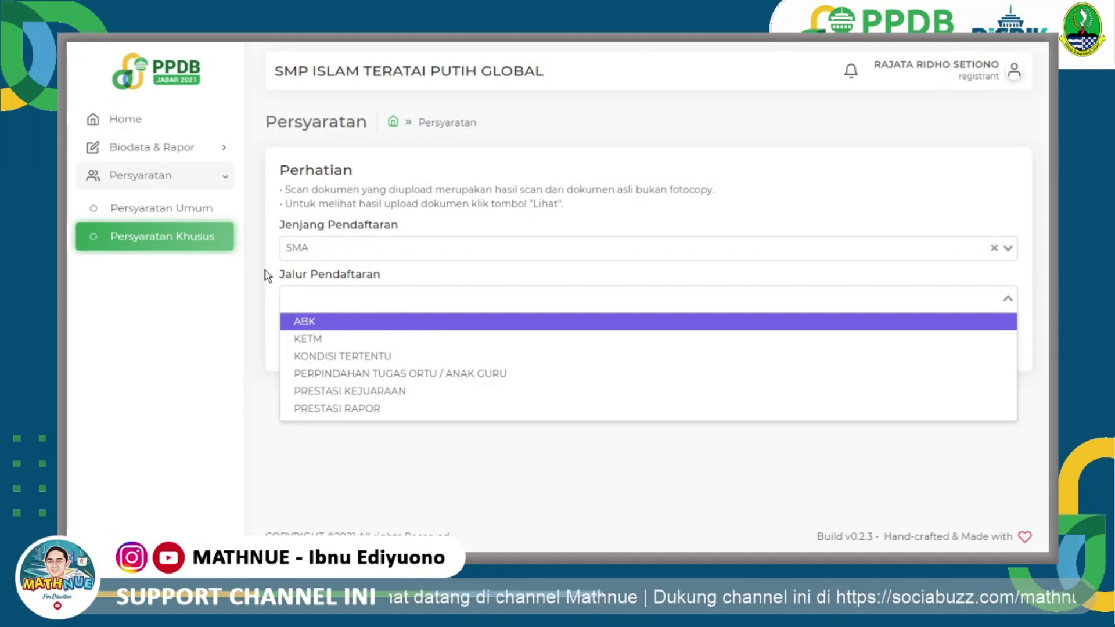
{"action": "left_click", "coordinate": [304, 322]}
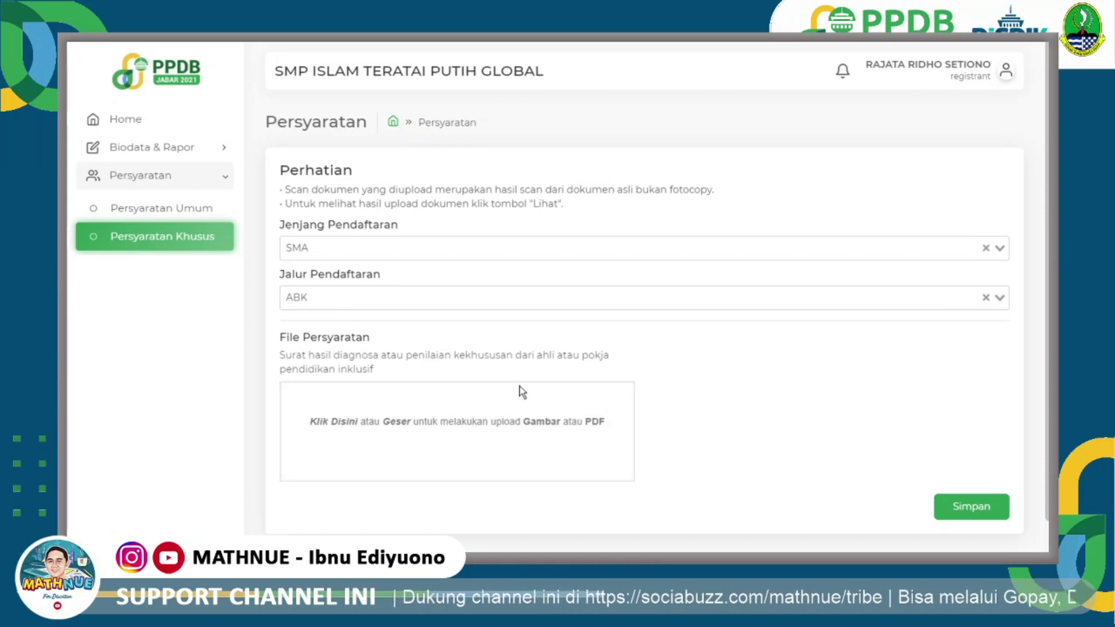
Step: Try the KETM and KONDISI TERTENTU registration paths, reviewing the data and document uploads each one requires
{"action": "left_click", "coordinate": [335, 298]}
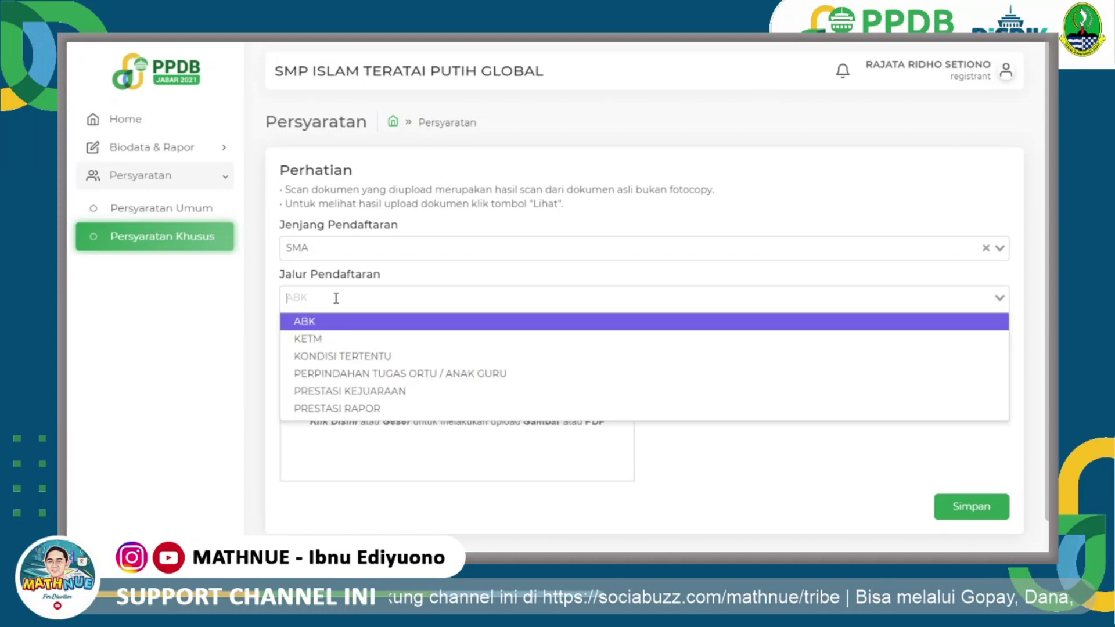
{"action": "left_click", "coordinate": [337, 336]}
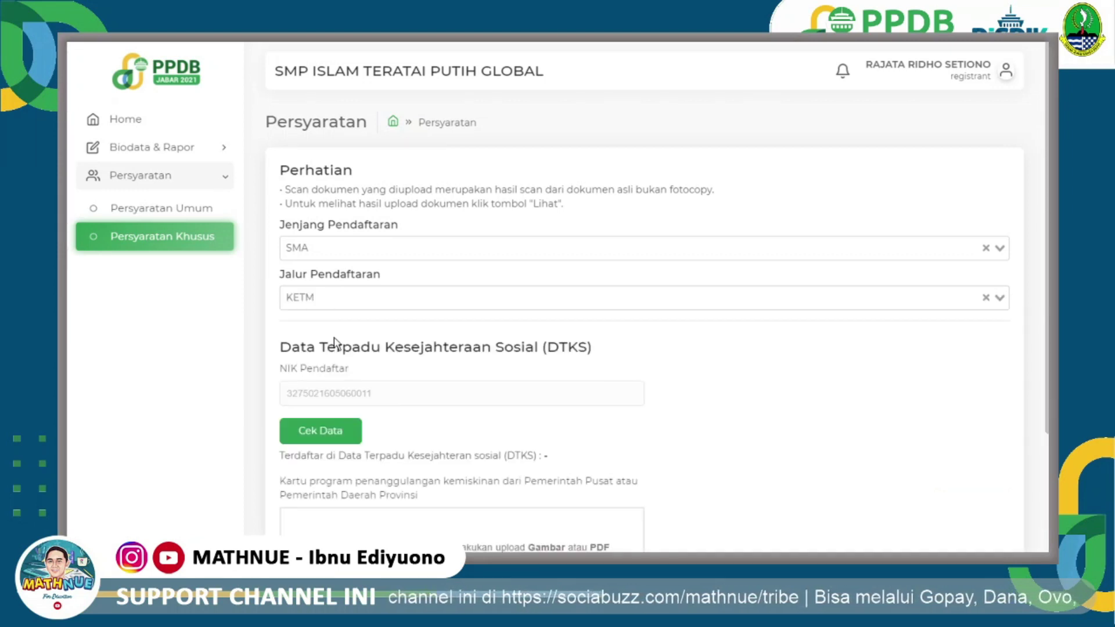
{"action": "scroll", "coordinate": [336, 342], "scroll_direction": "down", "scroll_amount": 1}
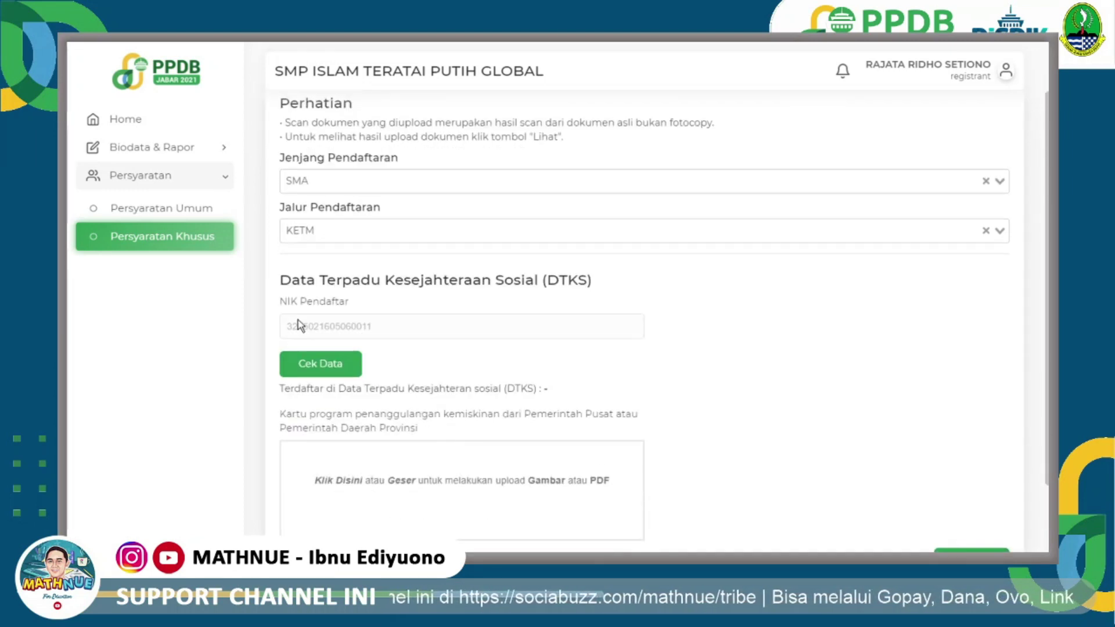
{"action": "left_click", "coordinate": [336, 367]}
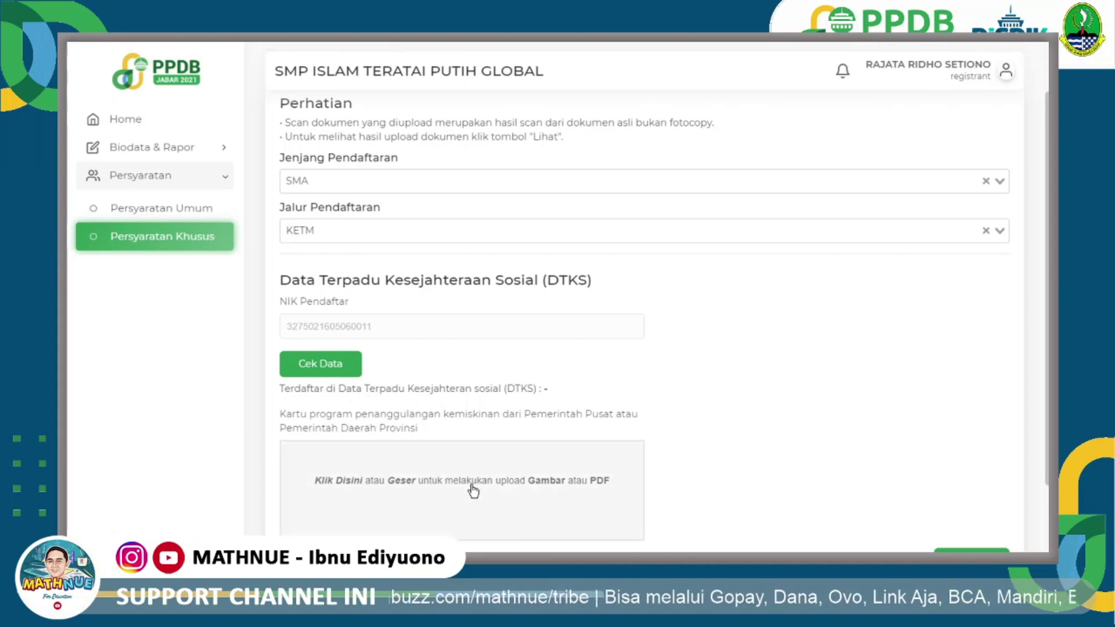
{"action": "scroll", "coordinate": [476, 500], "scroll_direction": "down", "scroll_amount": 2}
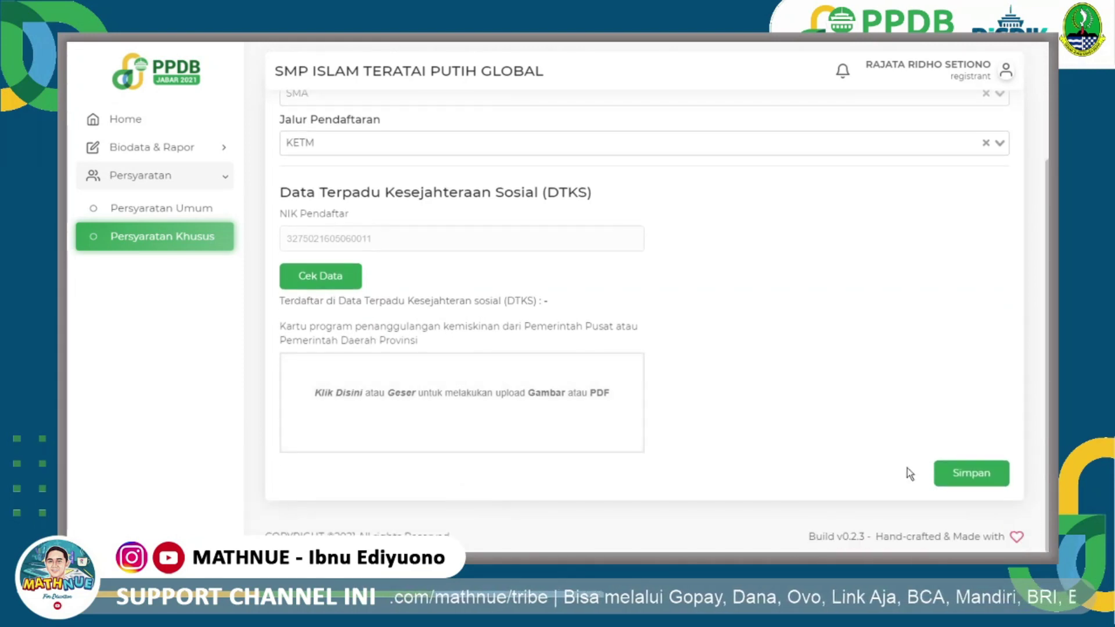
{"action": "scroll", "coordinate": [580, 323], "scroll_direction": "up", "scroll_amount": 2}
{"action": "scroll", "coordinate": [581, 322], "scroll_direction": "up", "scroll_amount": 1}
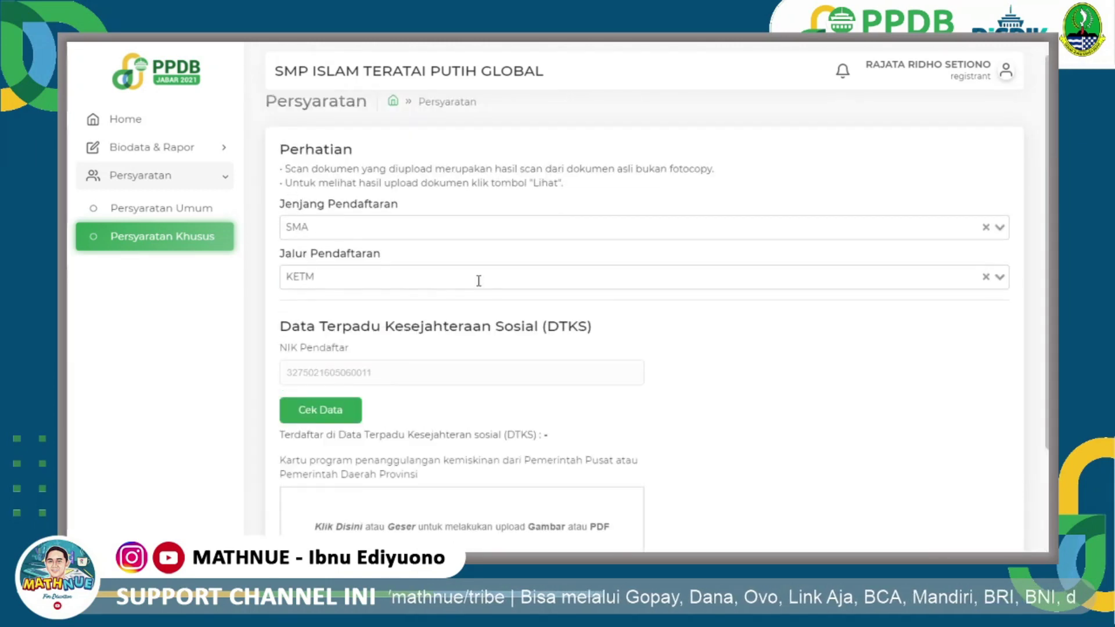
{"action": "left_click", "coordinate": [478, 279]}
{"action": "left_click", "coordinate": [416, 336]}
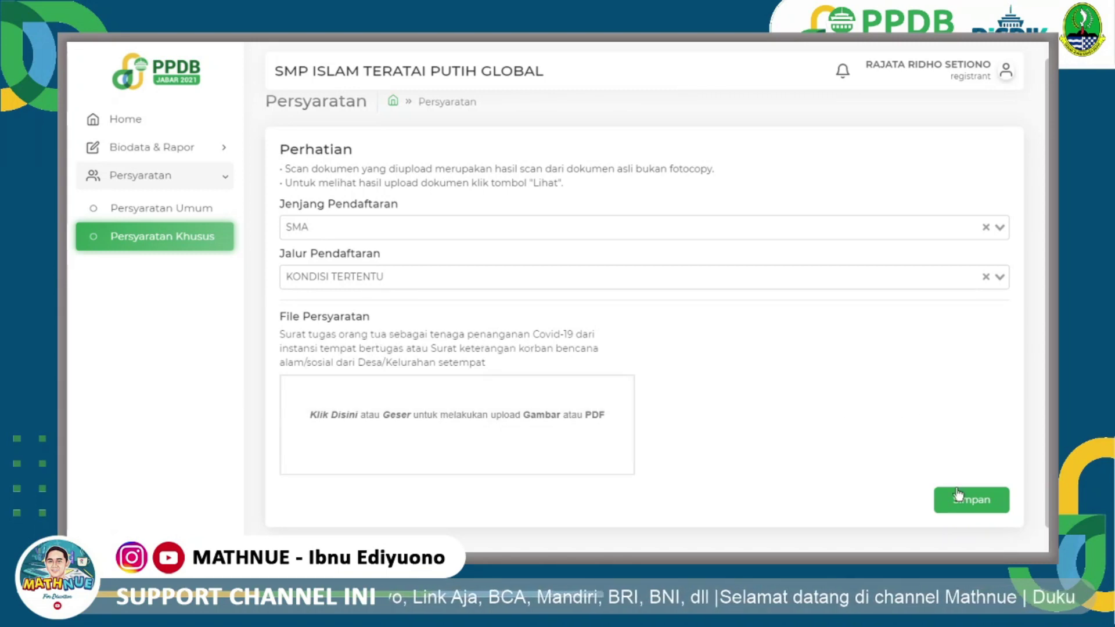
Step: Set the registration path to PERPINDAHAN TUGAS ORTU / ANAK GURU with type Perpindahan, and review its address and document fields
{"action": "left_click", "coordinate": [417, 282]}
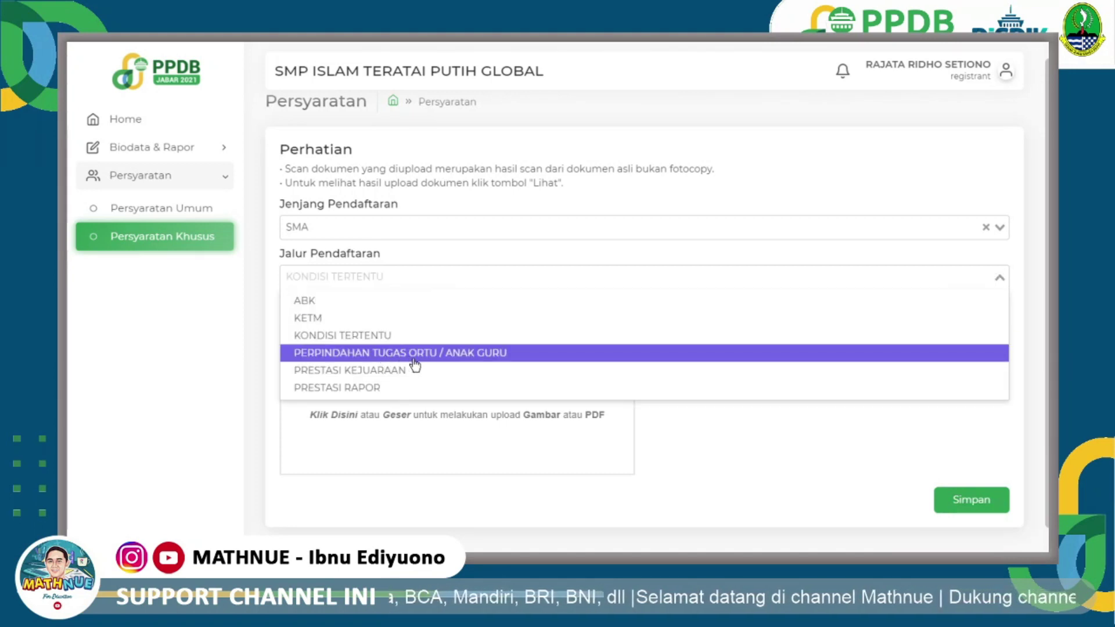
{"action": "left_click", "coordinate": [458, 355]}
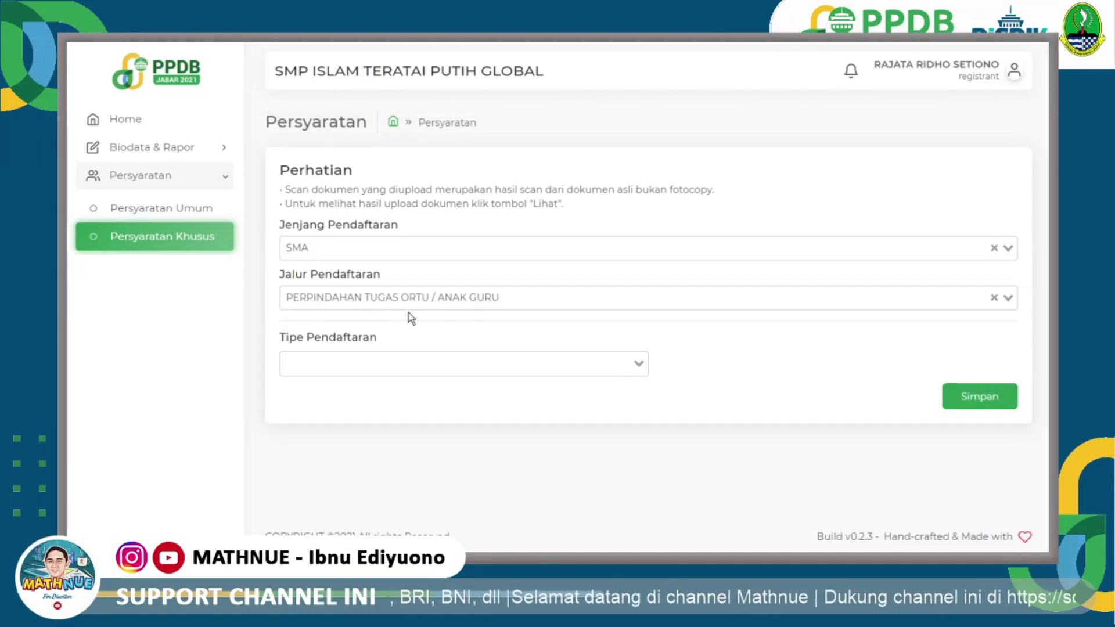
{"action": "left_click", "coordinate": [385, 363]}
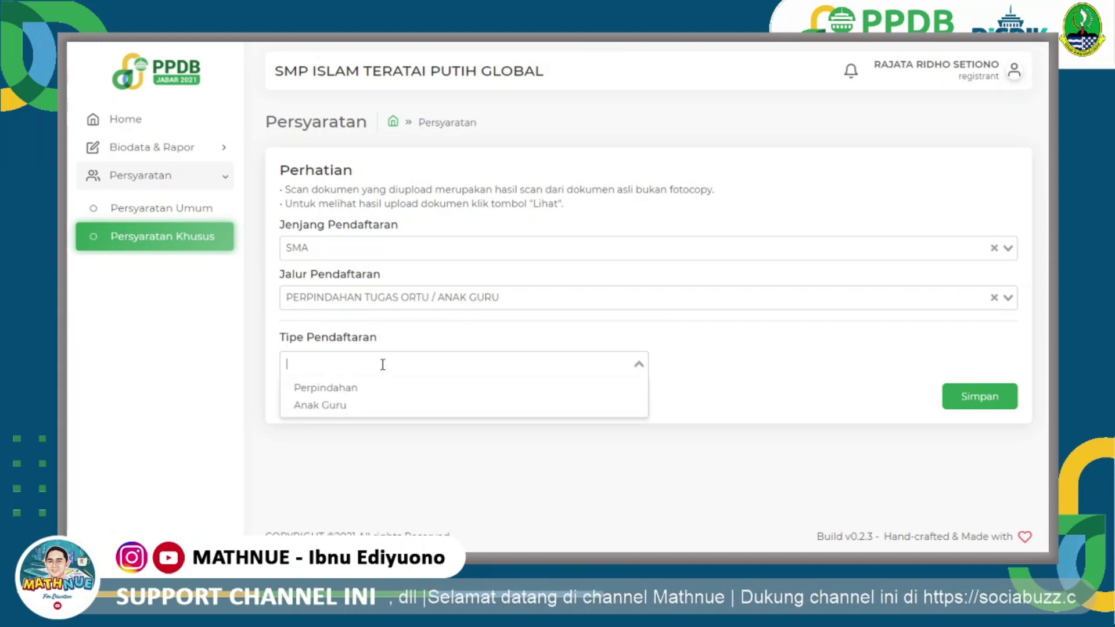
{"action": "left_click", "coordinate": [356, 388]}
{"action": "scroll", "coordinate": [268, 407], "scroll_direction": "down", "scroll_amount": 3}
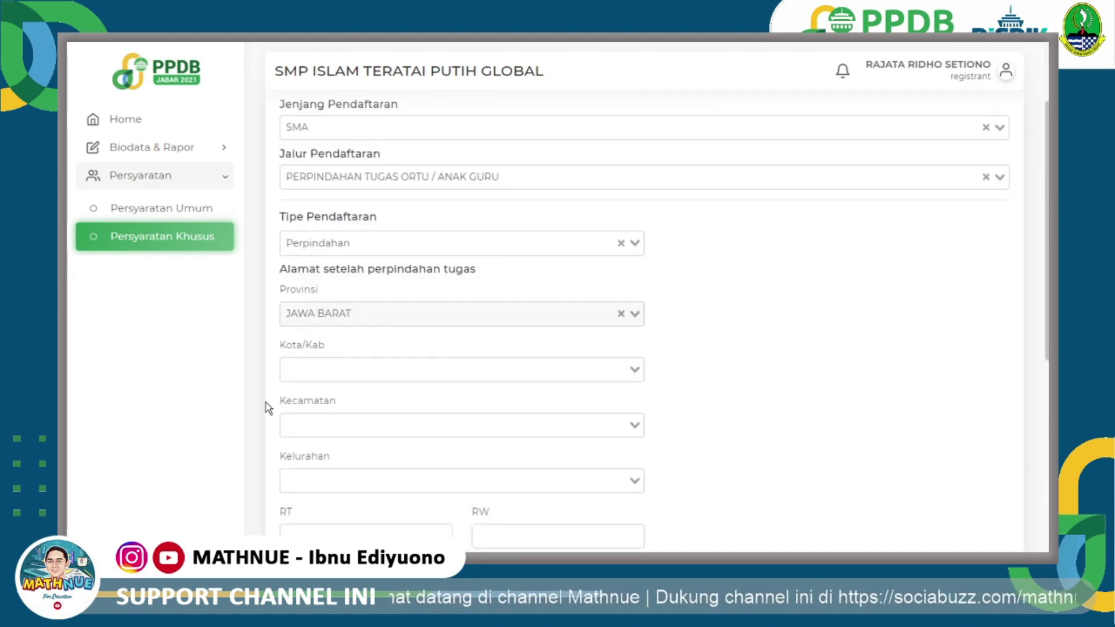
{"action": "scroll", "coordinate": [268, 406], "scroll_direction": "down", "scroll_amount": 1}
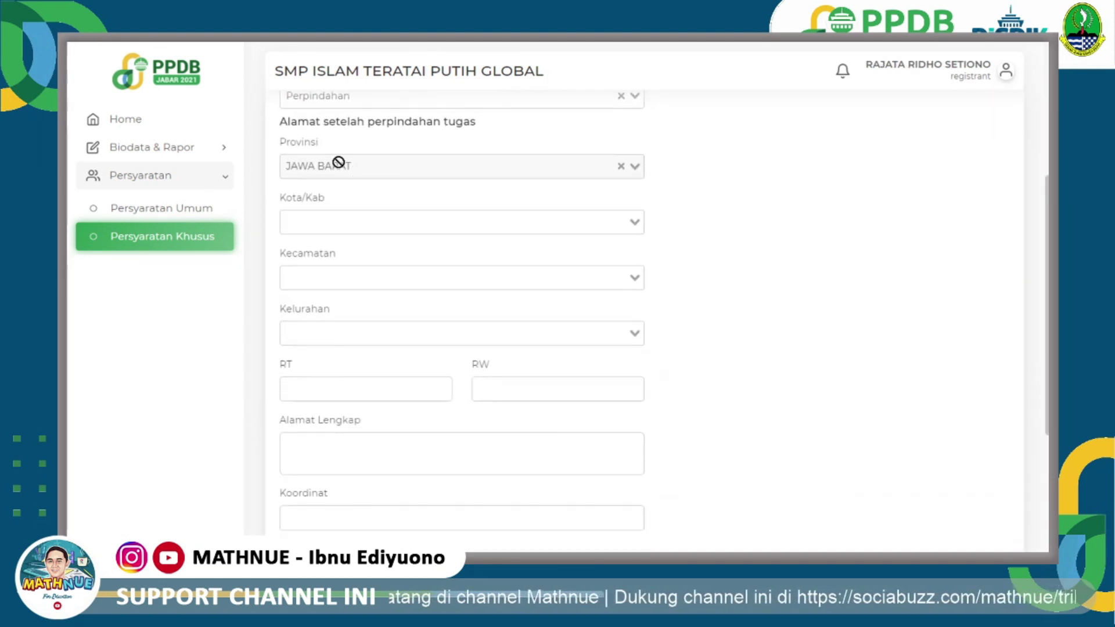
{"action": "scroll", "coordinate": [280, 366], "scroll_direction": "down", "scroll_amount": 1}
{"action": "scroll", "coordinate": [280, 367], "scroll_direction": "down", "scroll_amount": 3}
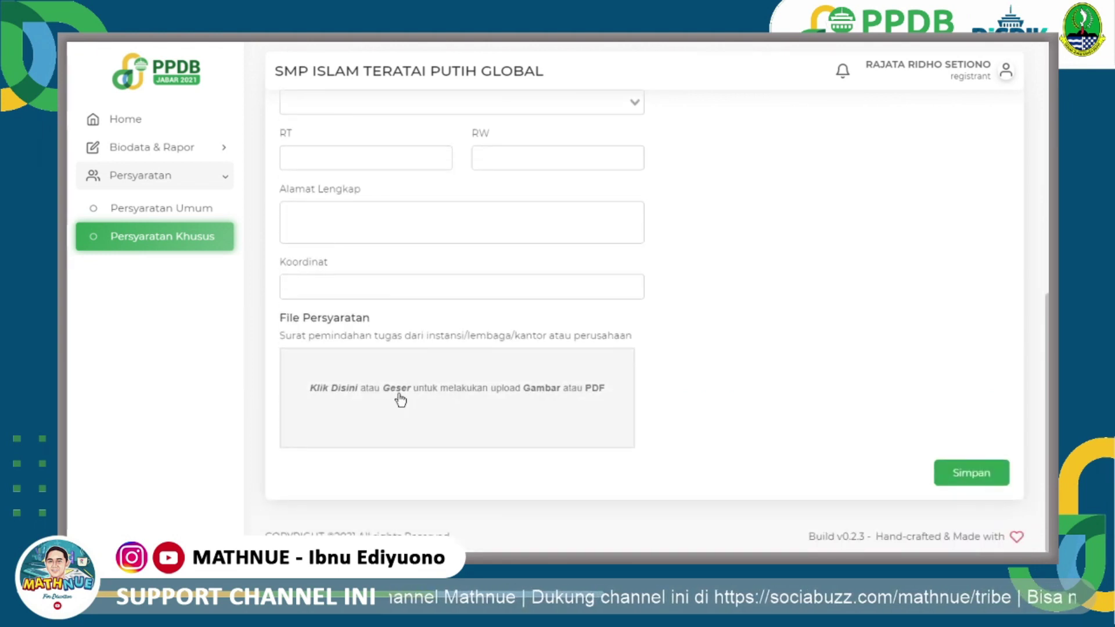
Step: Change the Tipe Pendaftaran to Anak Guru and review its assignment letter and teaching certificate uploads
{"action": "scroll", "coordinate": [400, 399], "scroll_direction": "up", "scroll_amount": 6}
{"action": "left_click", "coordinate": [359, 266]}
{"action": "left_click", "coordinate": [344, 310]}
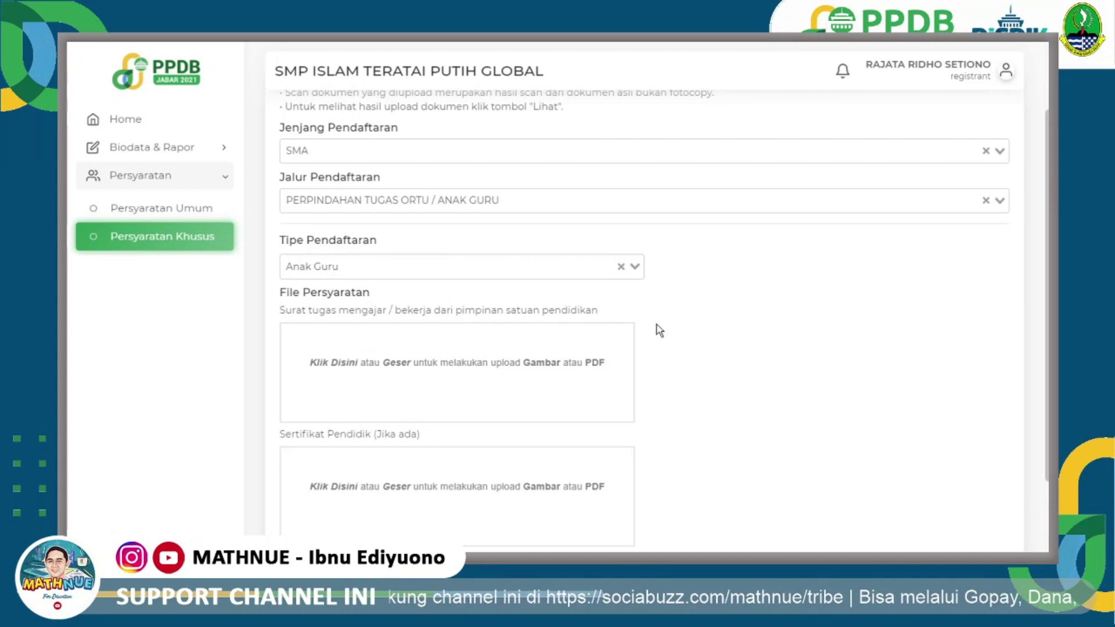
{"action": "scroll", "coordinate": [645, 322], "scroll_direction": "down", "scroll_amount": 2}
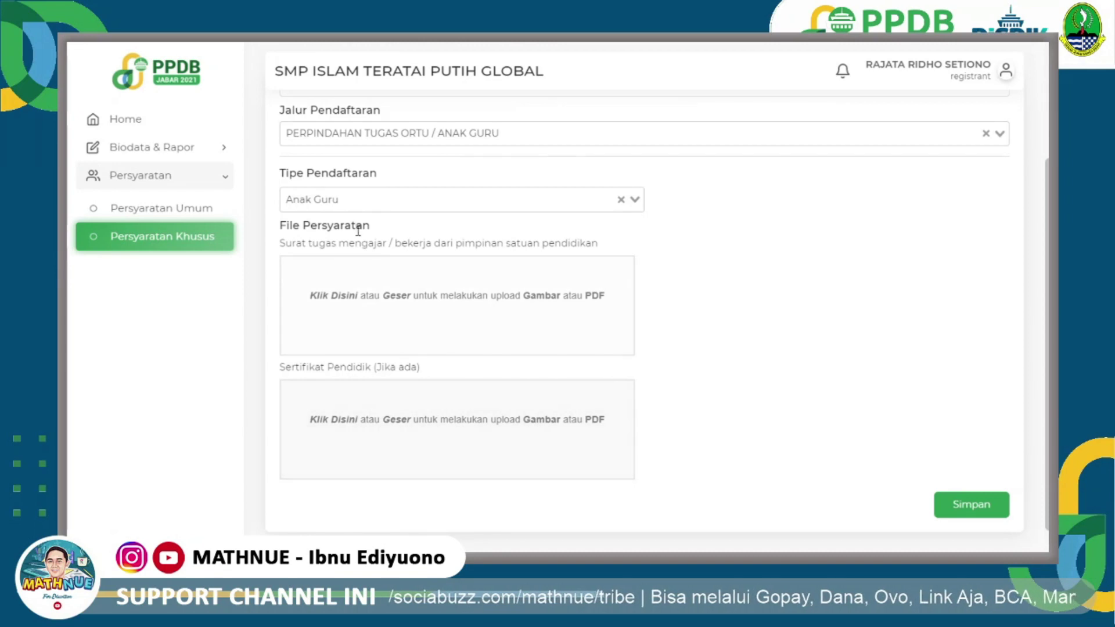
{"action": "left_click", "coordinate": [324, 200]}
Step: Set the registration path to PRESTASI KEJUARAAN with organizer Kemdikbud / Kemenag, and check the Kategori and Pelaksanaan options
{"action": "left_click", "coordinate": [338, 138]}
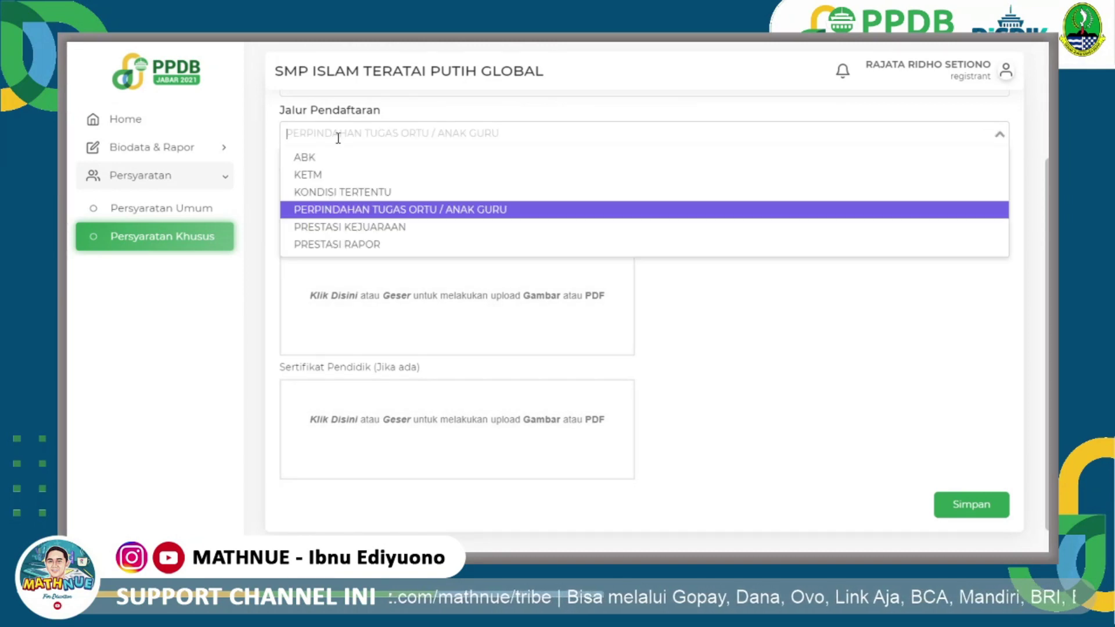
{"action": "left_click", "coordinate": [339, 228]}
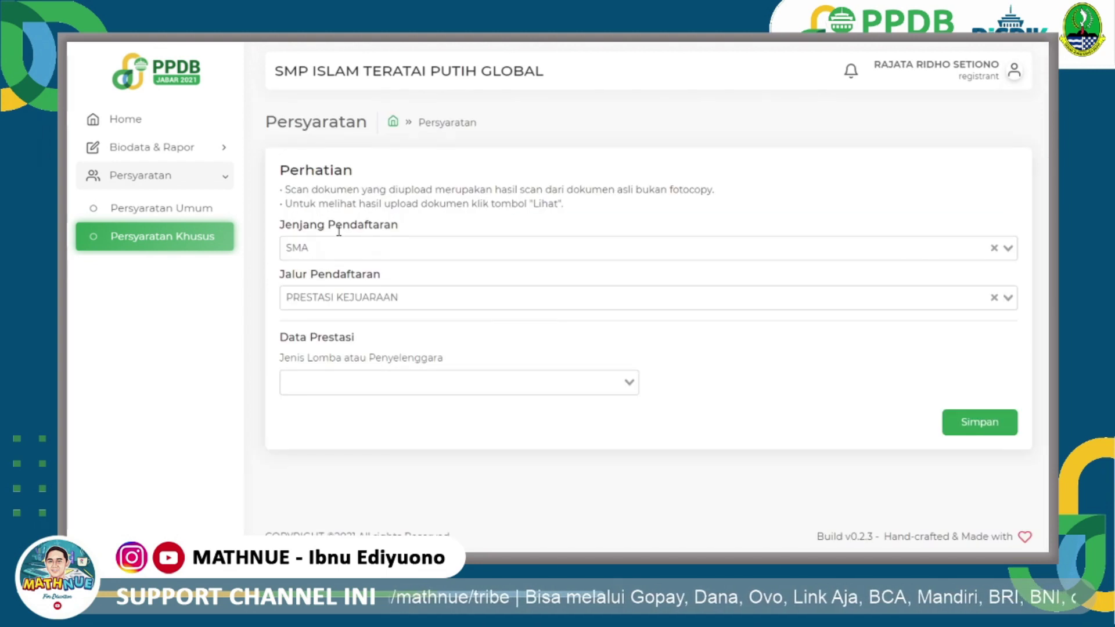
{"action": "left_click", "coordinate": [342, 385]}
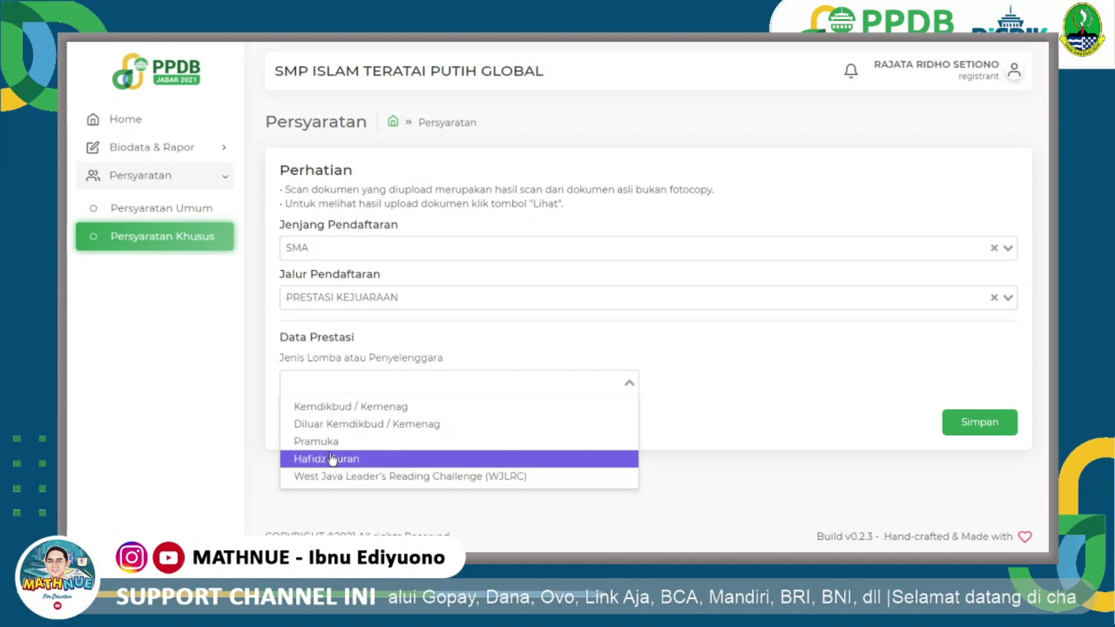
{"action": "left_click", "coordinate": [344, 408]}
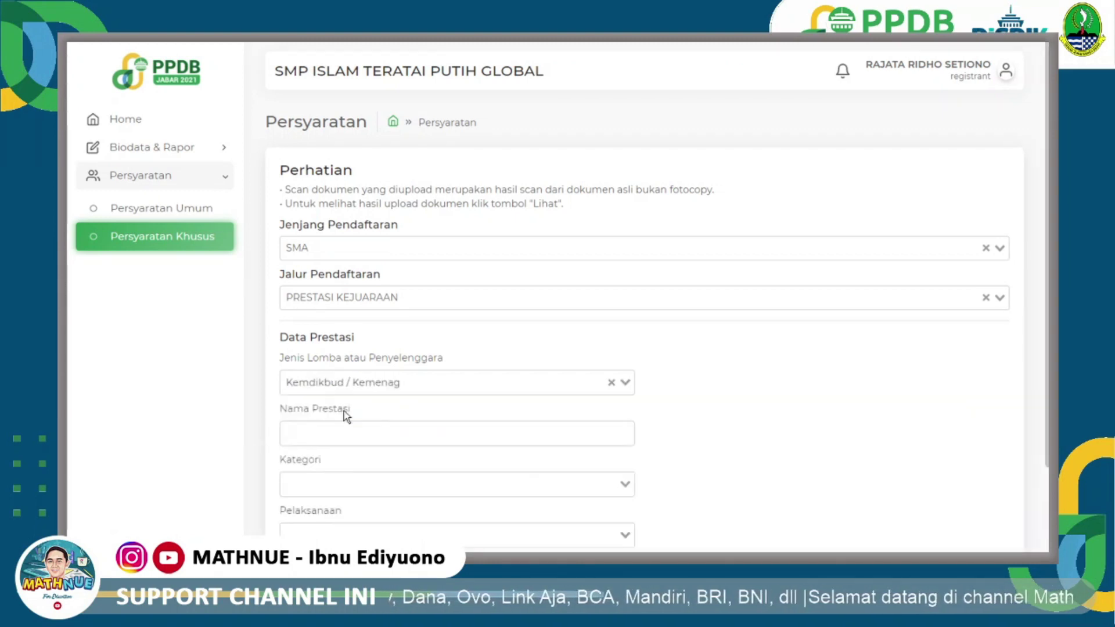
{"action": "scroll", "coordinate": [344, 414], "scroll_direction": "down", "scroll_amount": 2}
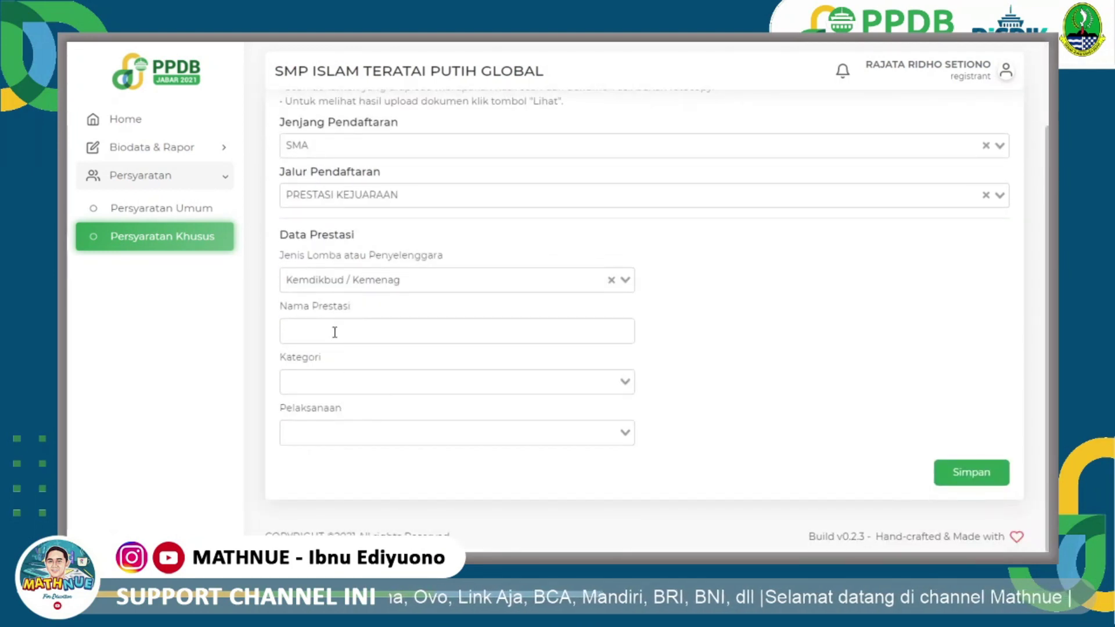
{"action": "left_click", "coordinate": [327, 381]}
{"action": "left_click", "coordinate": [328, 382]}
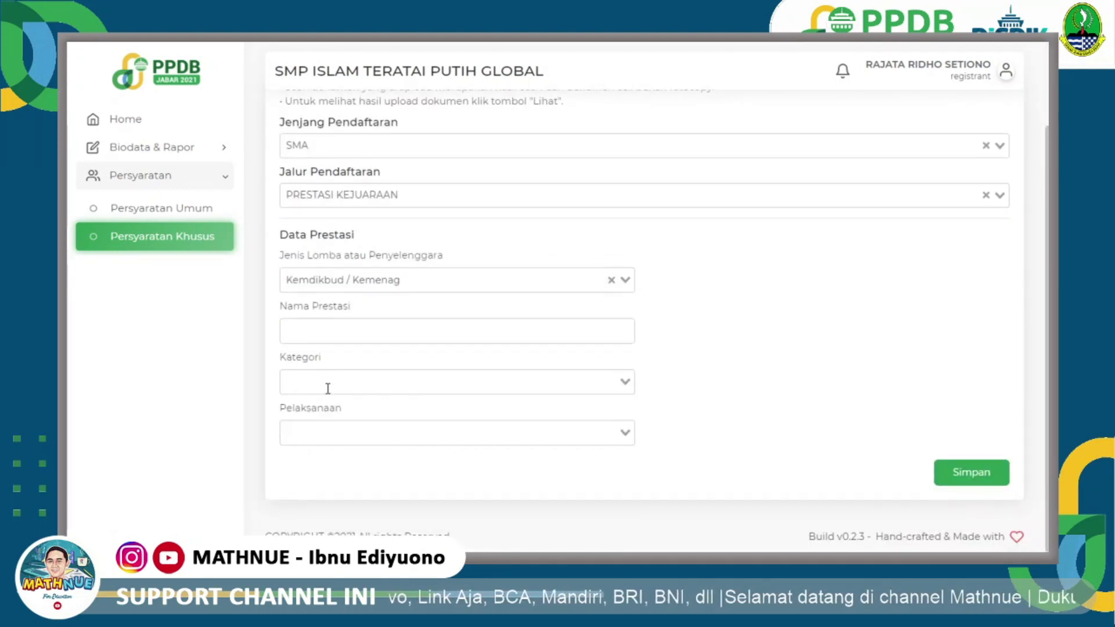
{"action": "left_click", "coordinate": [328, 430]}
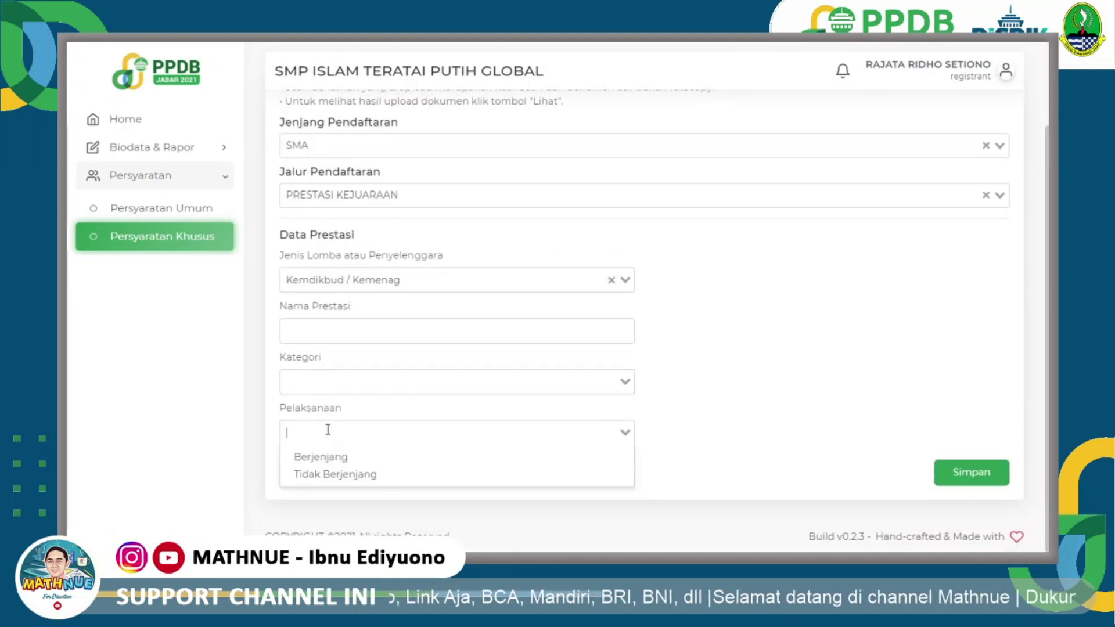
Step: Change the competition organizer to Diluar Kemdikbud / Kemenag, with Kategori Tunggal and Pelaksanaan Berjenjang
{"action": "left_click", "coordinate": [337, 280]}
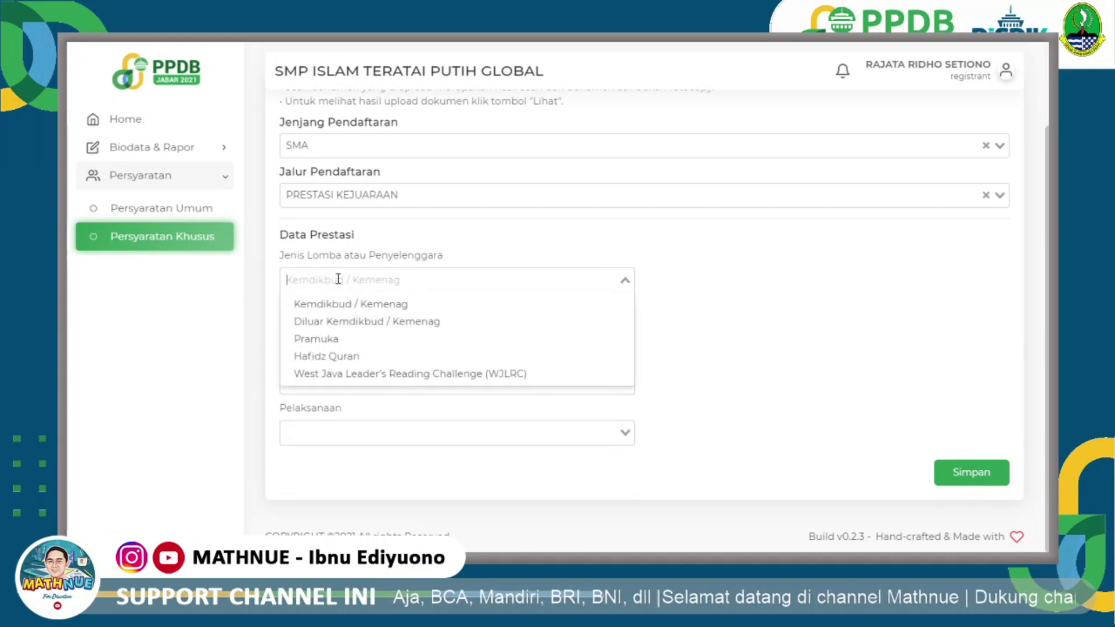
{"action": "left_click", "coordinate": [337, 320]}
{"action": "left_click", "coordinate": [335, 330]}
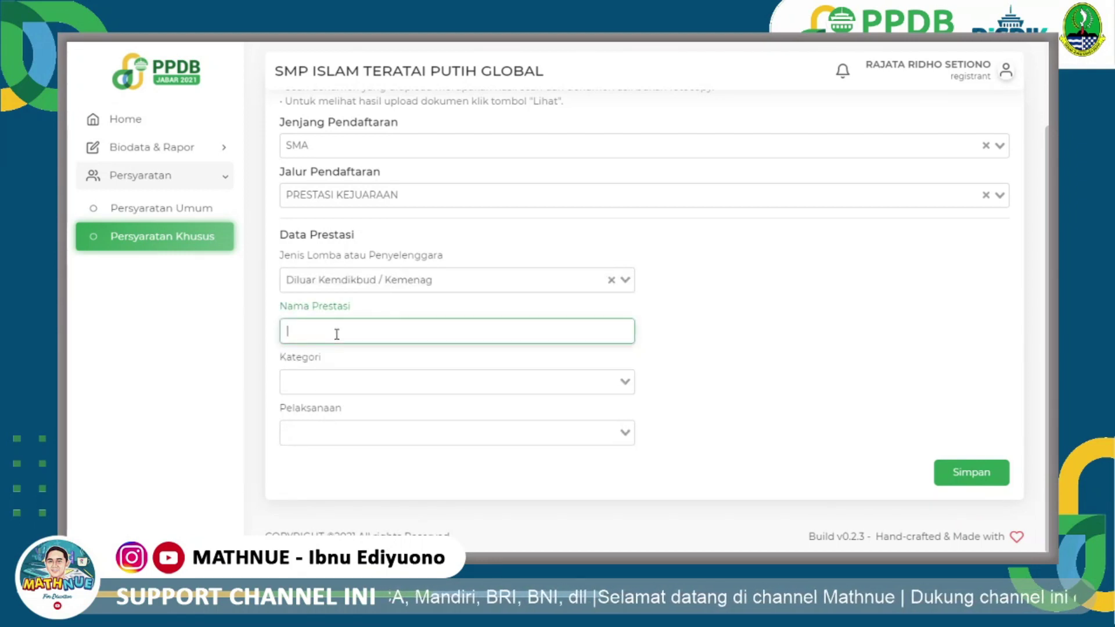
{"action": "left_click", "coordinate": [327, 379]}
{"action": "left_click", "coordinate": [327, 422]}
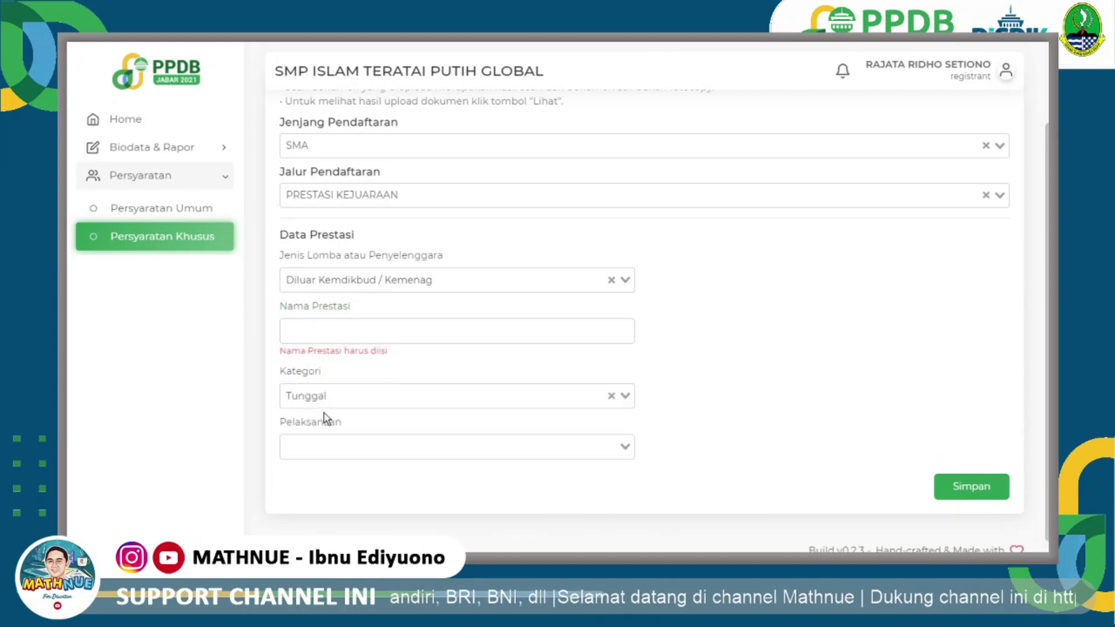
{"action": "left_click", "coordinate": [323, 446]}
{"action": "left_click", "coordinate": [317, 469]}
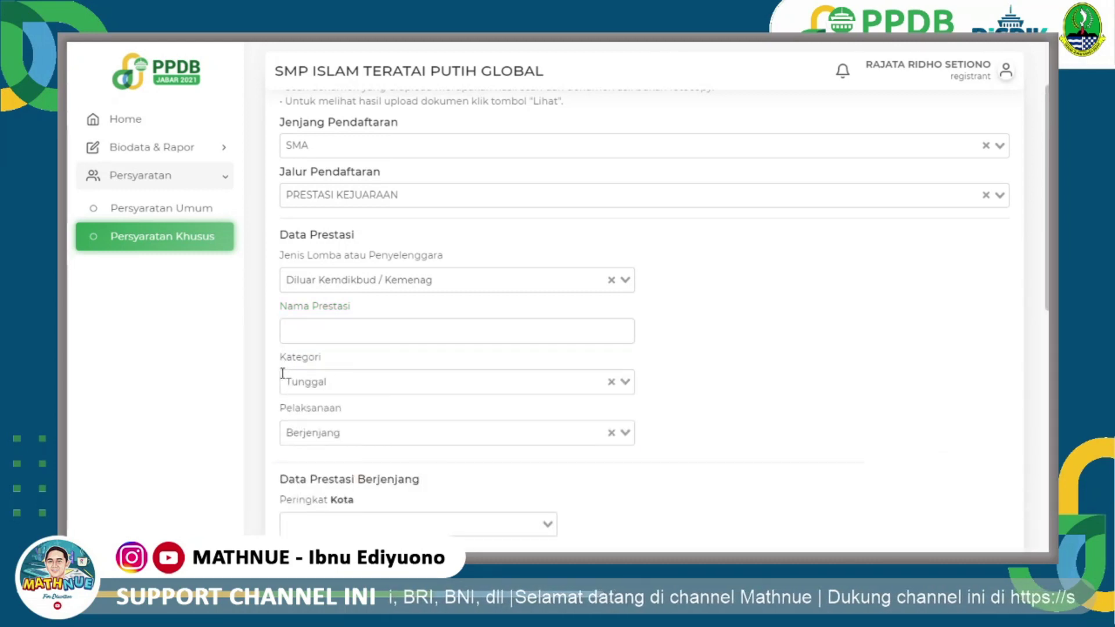
Step: Review the city-level rank, certificate, photo and YouTube link fields under Data Prestasi Berjenjang
{"action": "scroll", "coordinate": [268, 367], "scroll_direction": "down", "scroll_amount": 6}
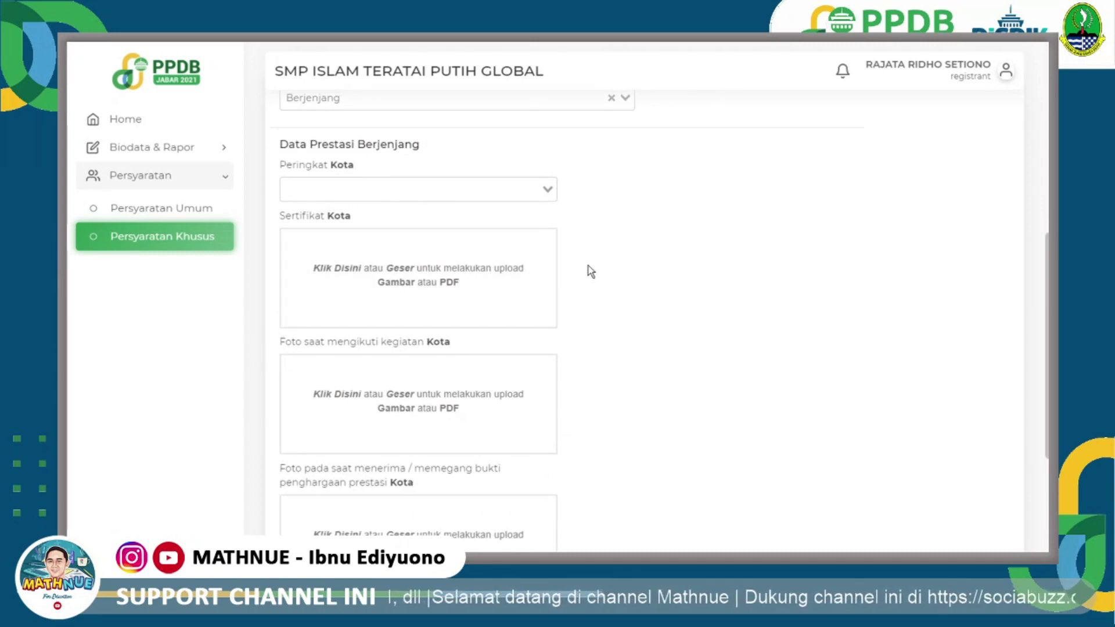
{"action": "scroll", "coordinate": [487, 290], "scroll_direction": "down", "scroll_amount": 4}
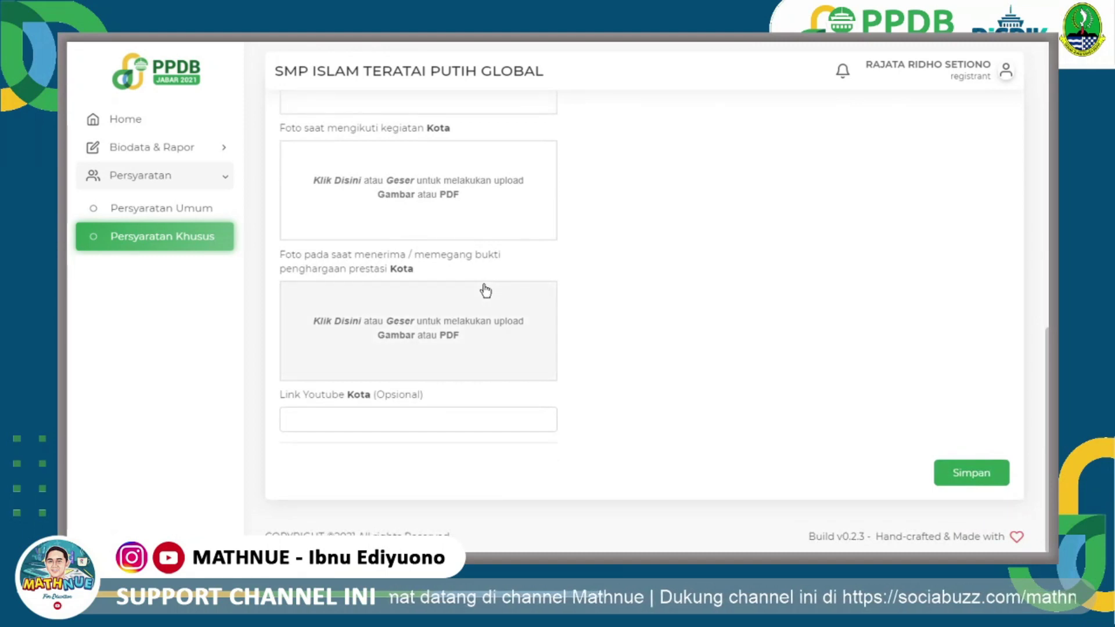
{"action": "scroll", "coordinate": [473, 275], "scroll_direction": "up", "scroll_amount": 1}
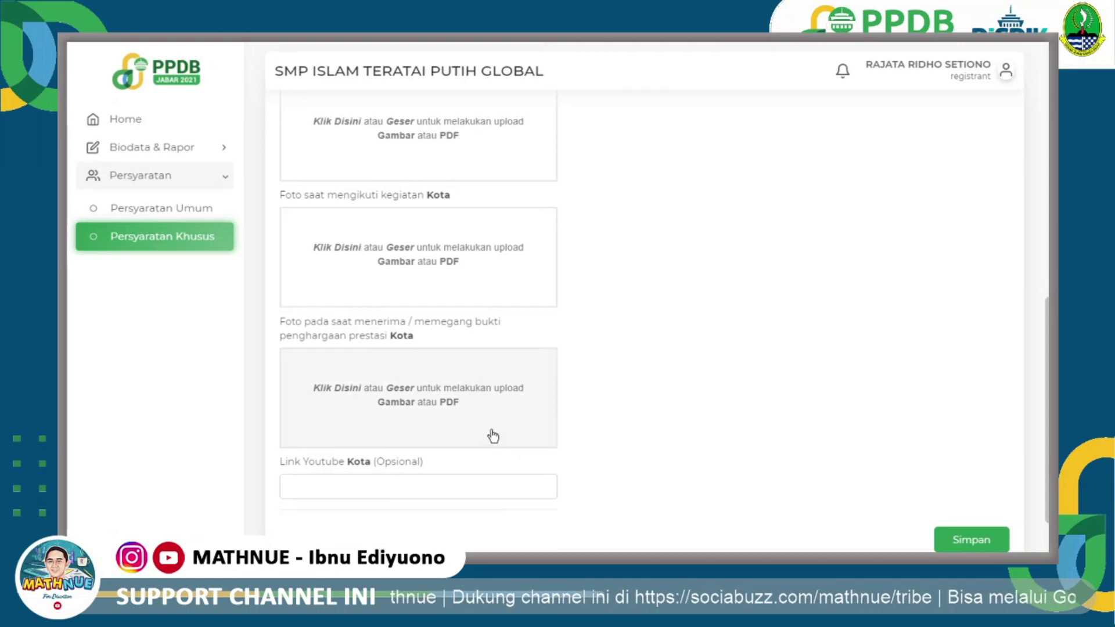
{"action": "scroll", "coordinate": [482, 430], "scroll_direction": "up", "scroll_amount": 6}
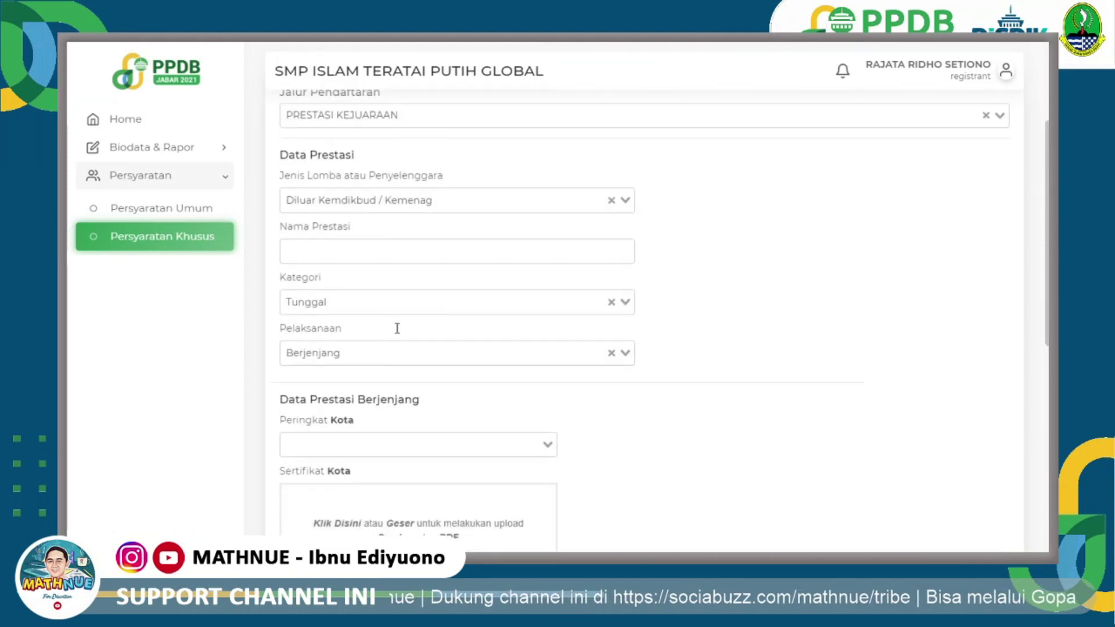
Step: Check the Jenis Lomba atau Penyelenggara options, and change the Jenjang Pendaftaran to SMK
{"action": "left_click", "coordinate": [352, 201]}
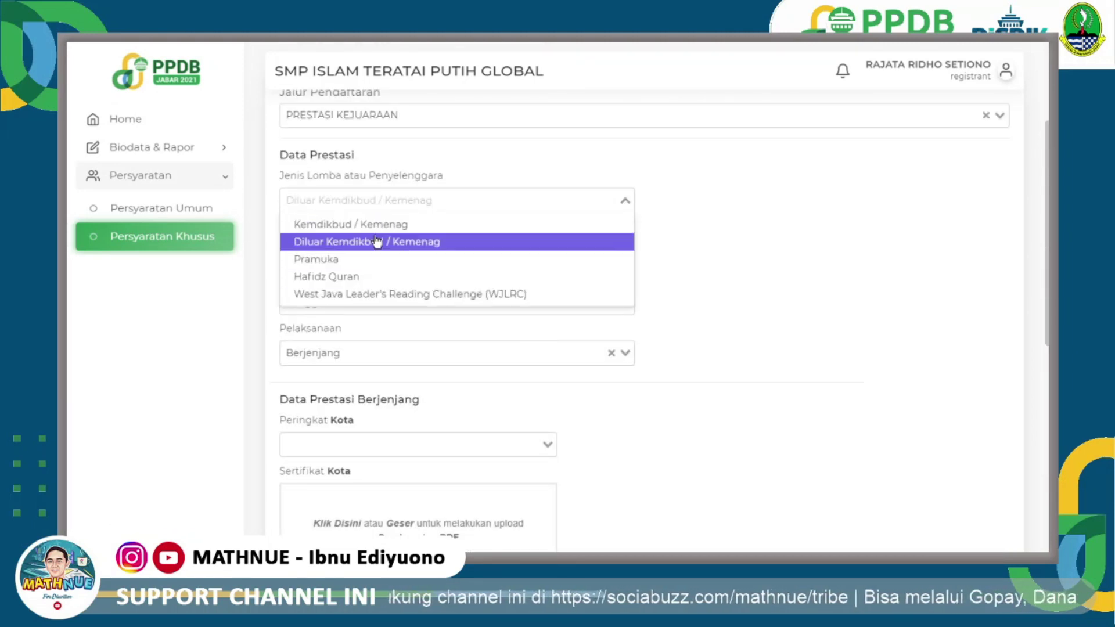
{"action": "scroll", "coordinate": [385, 175], "scroll_direction": "up", "scroll_amount": 3}
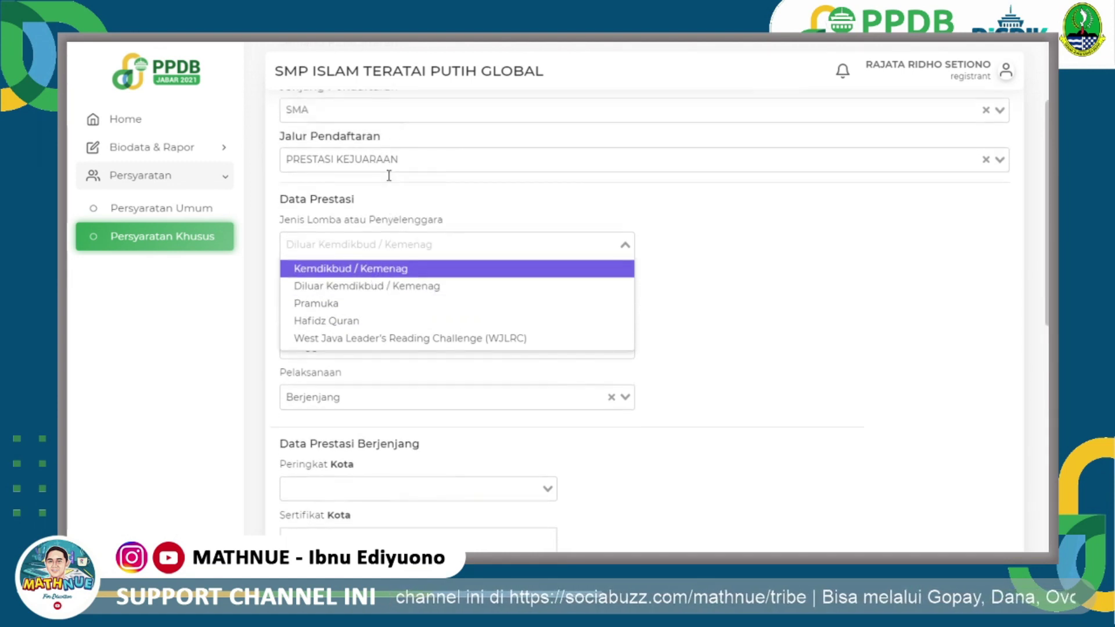
{"action": "left_click", "coordinate": [386, 200]}
{"action": "left_click", "coordinate": [379, 241]}
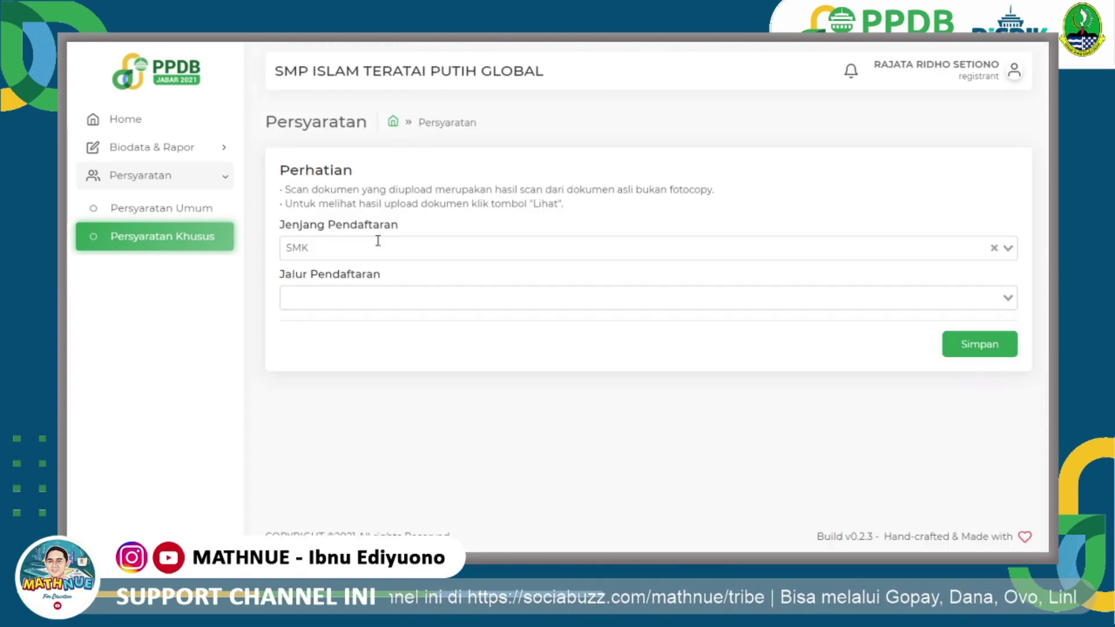
Step: Set the SMK registration path to PRIORITAS JARAK and review its address, coordinate and map fields
{"action": "left_click", "coordinate": [366, 298]}
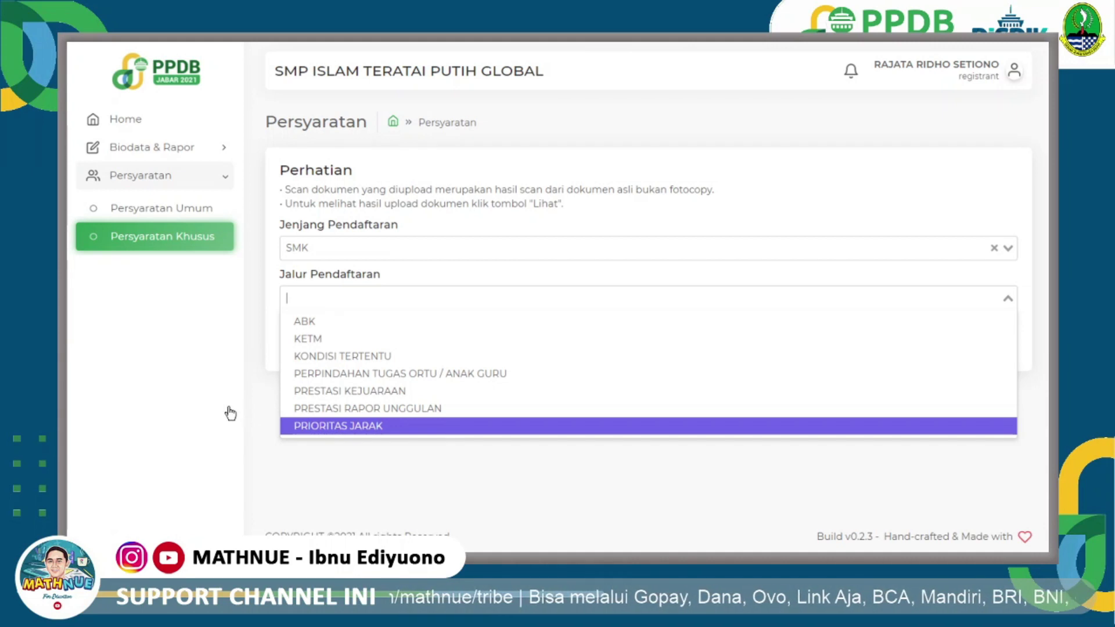
{"action": "key", "text": "Return"}
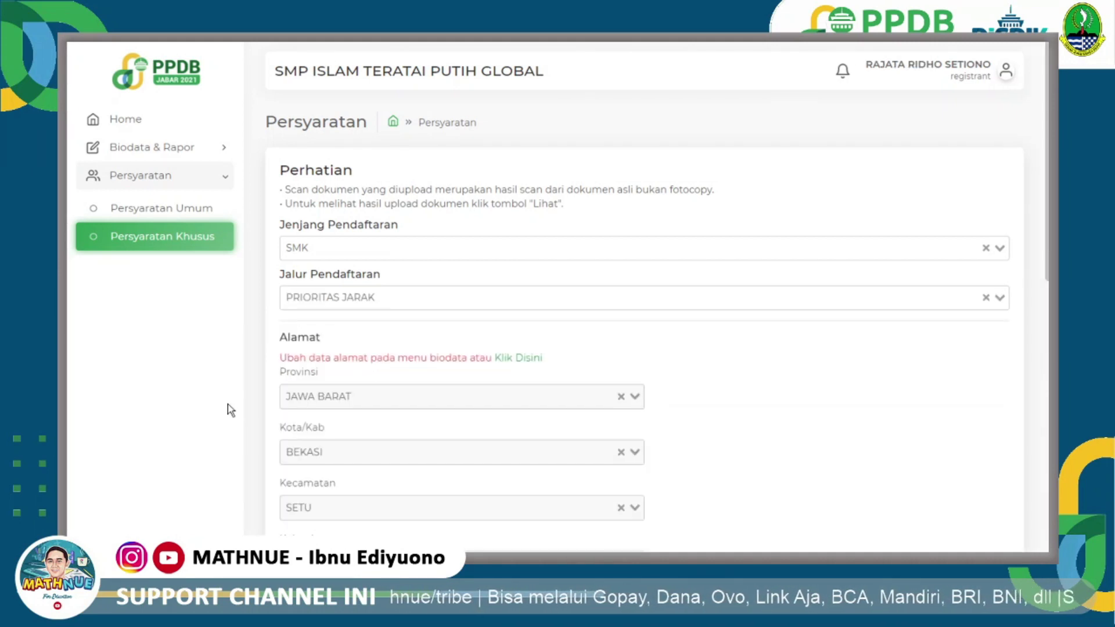
{"action": "scroll", "coordinate": [306, 361], "scroll_direction": "down", "scroll_amount": 1}
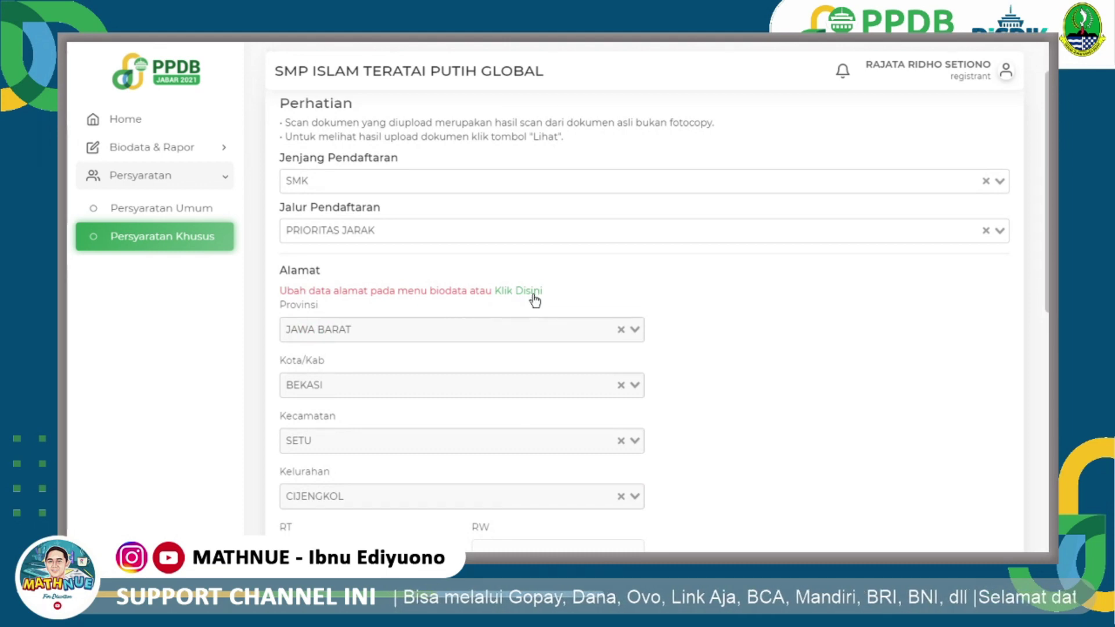
{"action": "scroll", "coordinate": [294, 365], "scroll_direction": "down", "scroll_amount": 2}
{"action": "scroll", "coordinate": [294, 364], "scroll_direction": "down", "scroll_amount": 5}
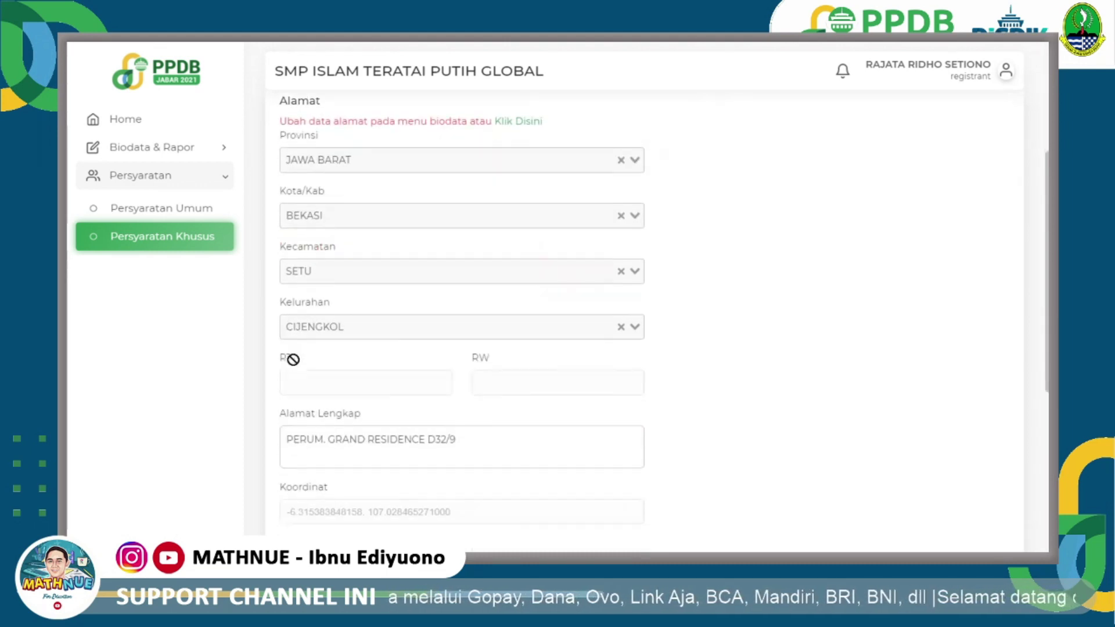
{"action": "scroll", "coordinate": [262, 414], "scroll_direction": "down", "scroll_amount": 1}
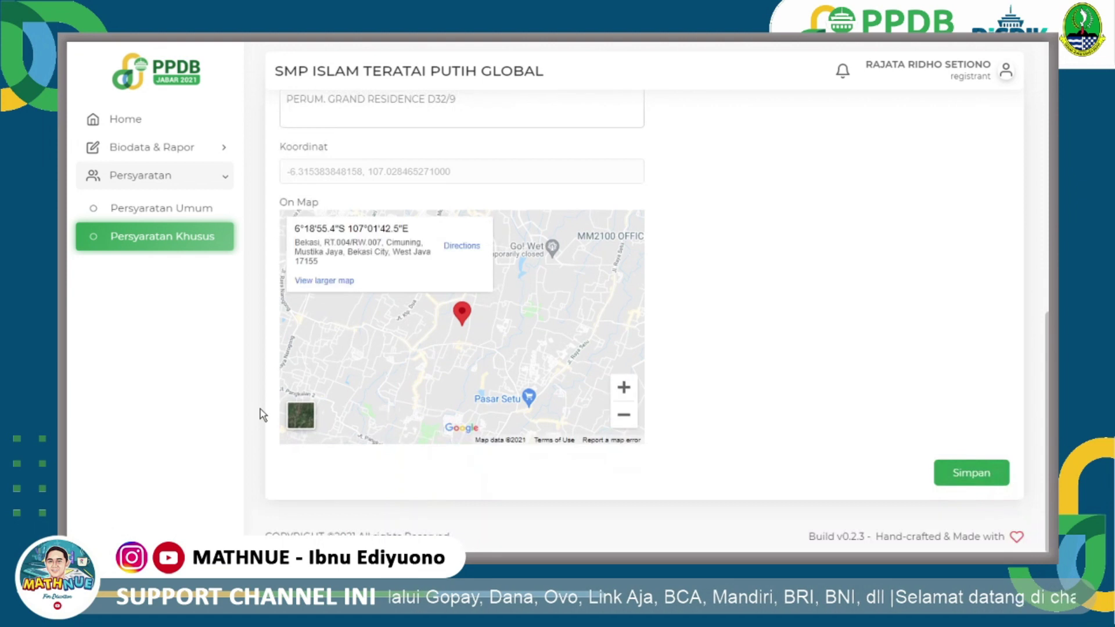
{"action": "scroll", "coordinate": [262, 413], "scroll_direction": "up", "scroll_amount": 7}
{"action": "scroll", "coordinate": [260, 409], "scroll_direction": "up", "scroll_amount": 3}
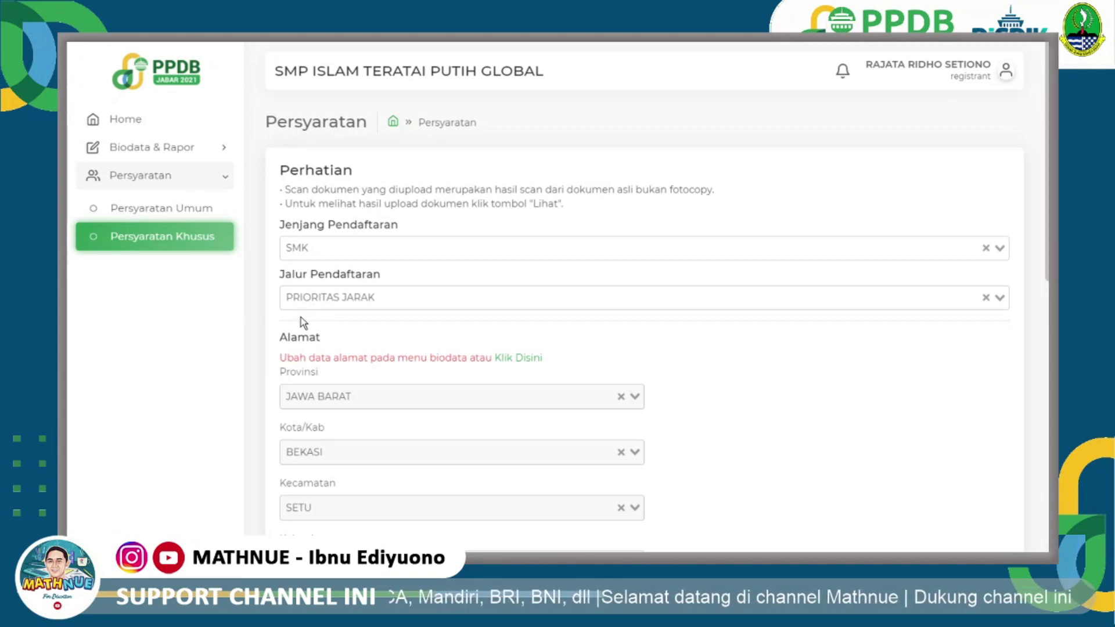
{"action": "scroll", "coordinate": [301, 320], "scroll_direction": "down", "scroll_amount": 10}
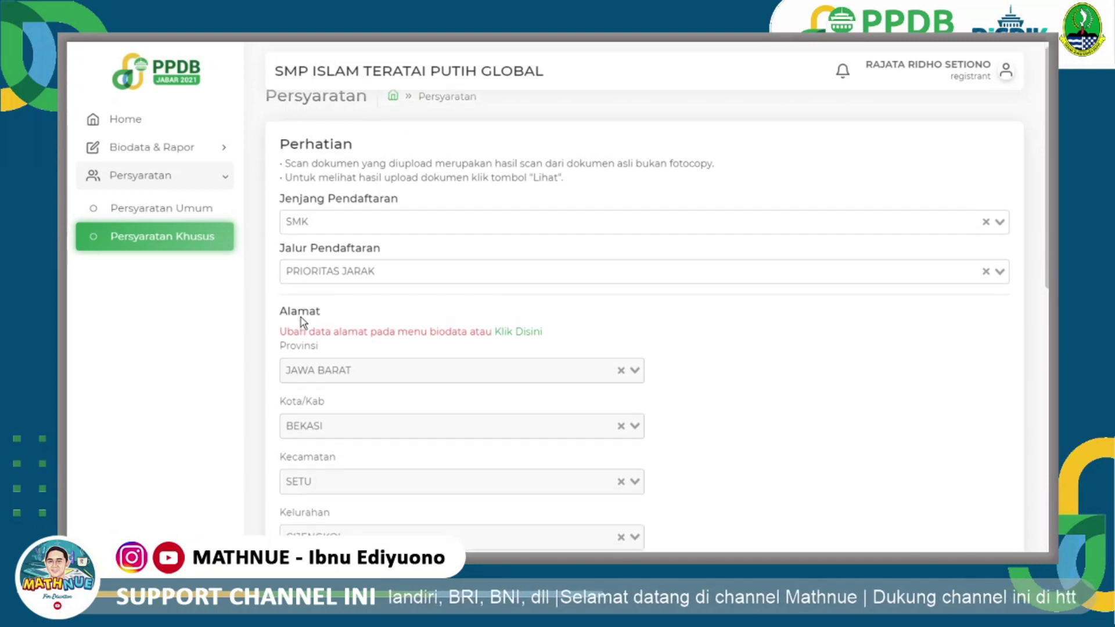
{"action": "scroll", "coordinate": [301, 317], "scroll_direction": "up", "scroll_amount": 10}
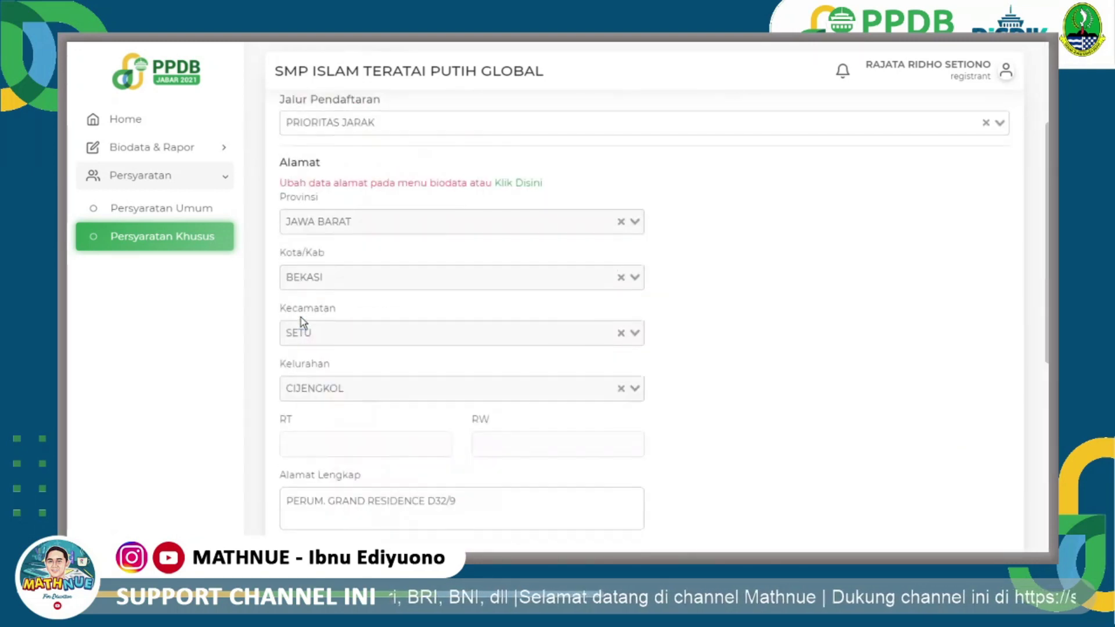
Step: Change the registration path to PRESTASI RAPOR UNGGULAN, review its Rapor grade table by semester, and expand the Biodata & Rapor section
{"action": "left_click", "coordinate": [336, 254]}
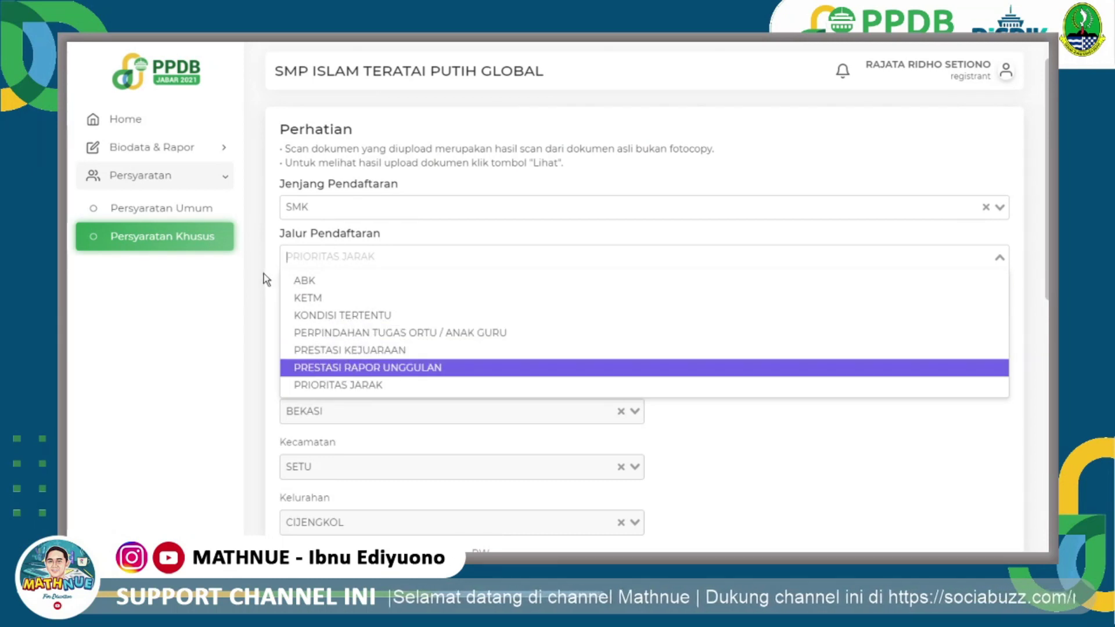
{"action": "key", "text": "Return"}
{"action": "scroll", "coordinate": [350, 331], "scroll_direction": "down", "scroll_amount": 3}
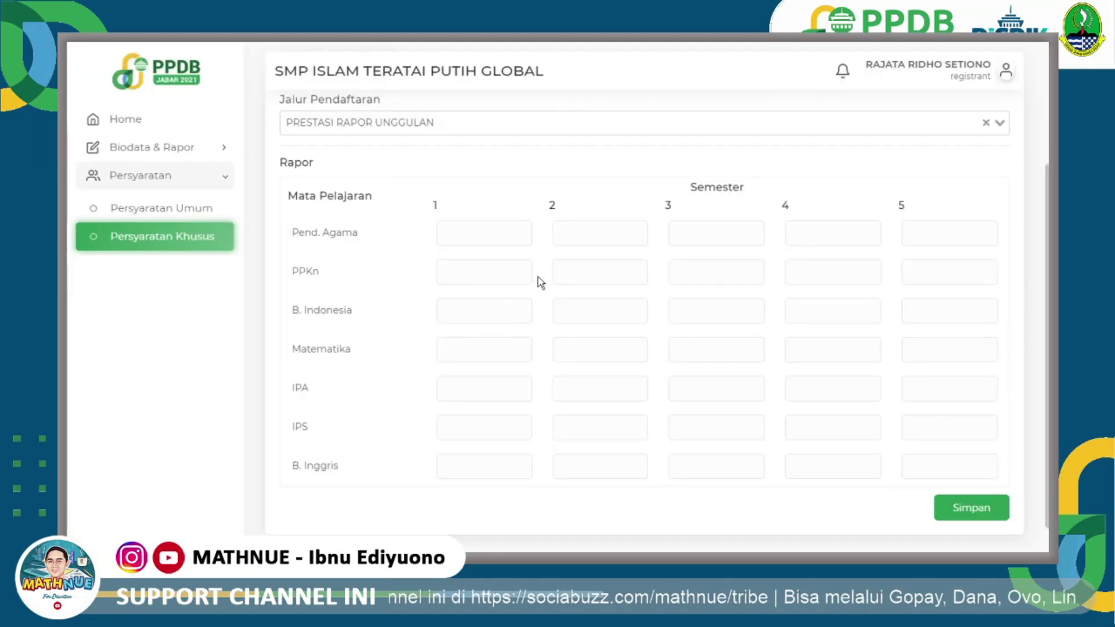
{"action": "left_click", "coordinate": [163, 161]}
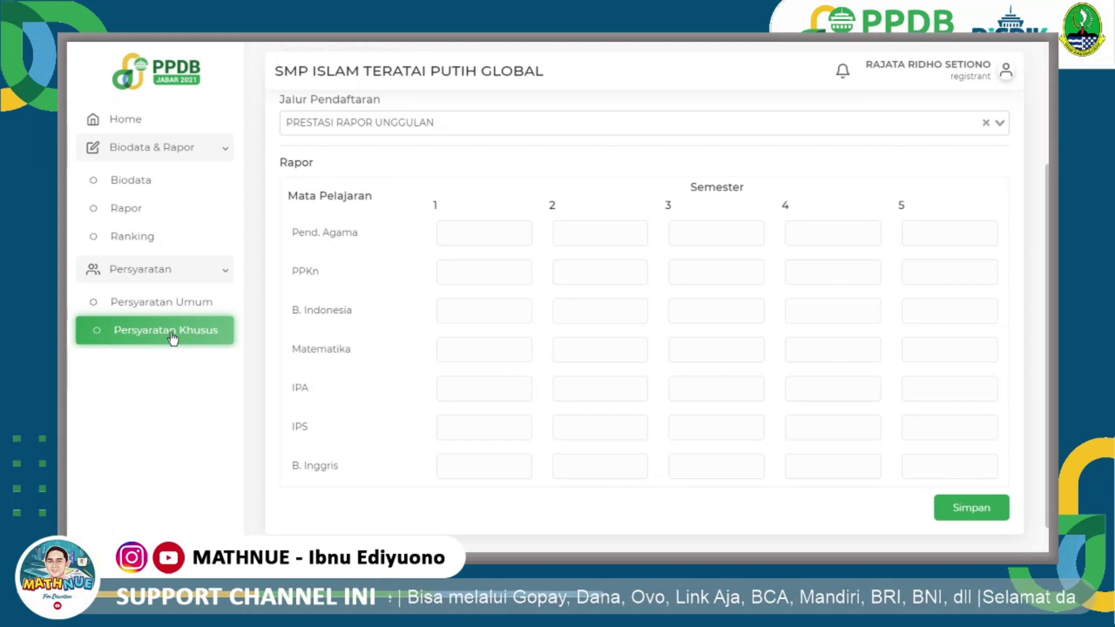
{"action": "scroll", "coordinate": [384, 230], "scroll_direction": "down", "scroll_amount": 2}
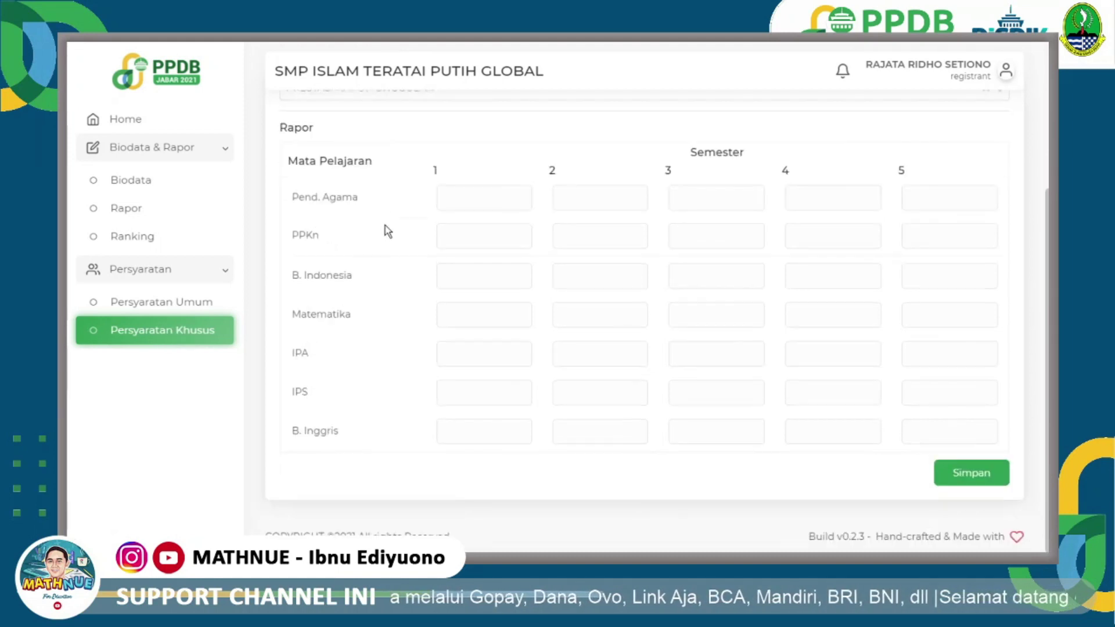